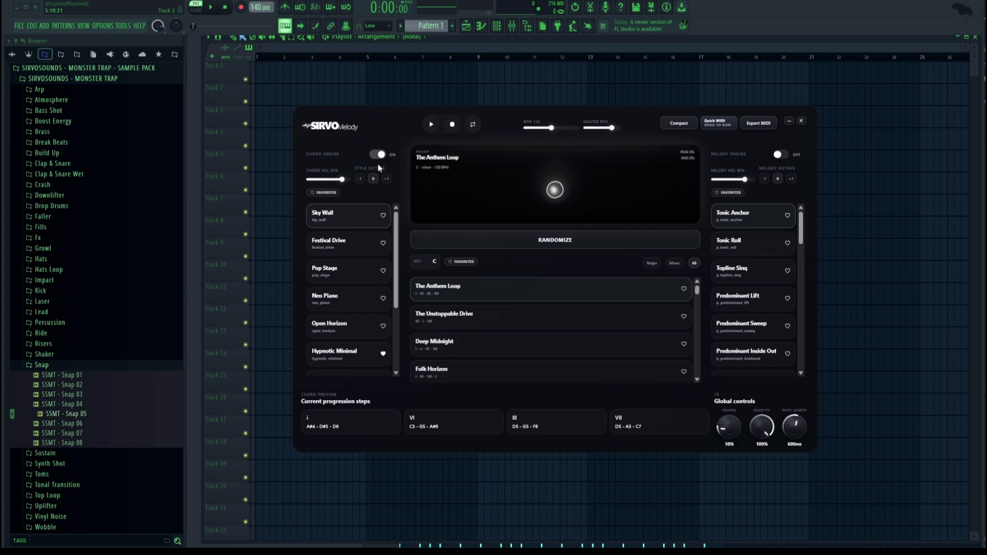
Select the Deep Midnight chord progression from the start of the progression list
{"action": "left_click", "coordinate": [378, 155]}
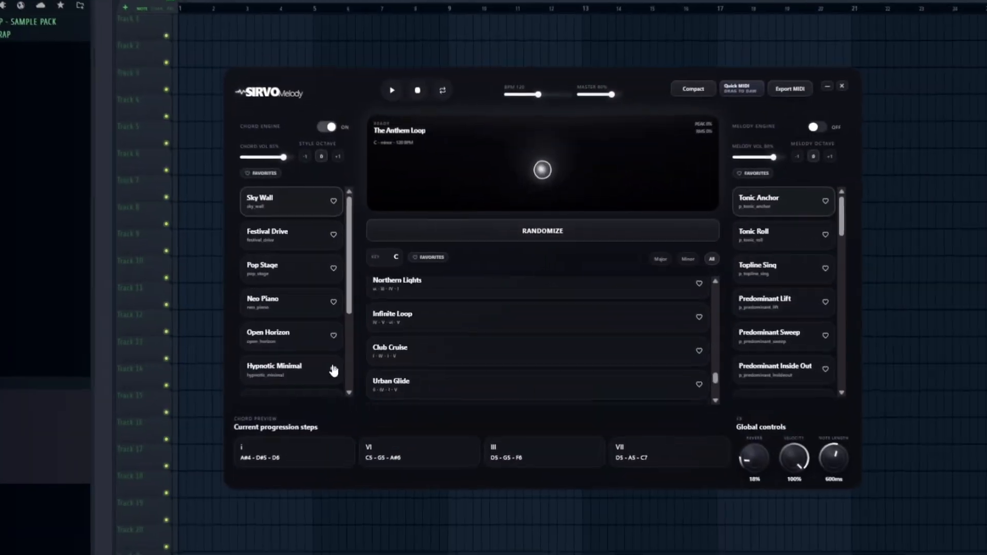
{"action": "scroll", "coordinate": [395, 307], "scroll_direction": "up", "scroll_amount": 10}
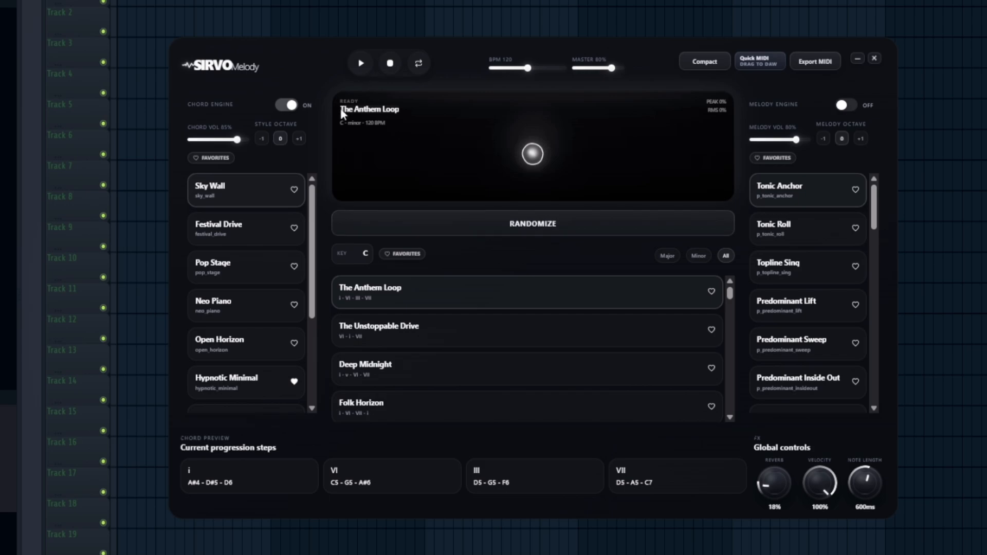
{"action": "left_click", "coordinate": [394, 345]}
{"action": "left_click", "coordinate": [407, 374]}
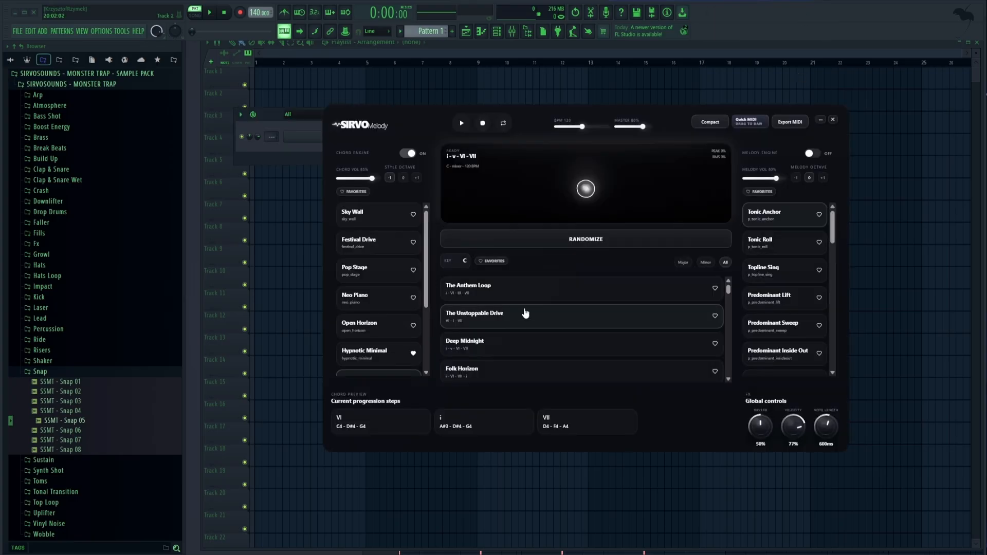
Load The Anthem Loop progression and listen to its single chords and to the whole loop
{"action": "left_click", "coordinate": [500, 289]}
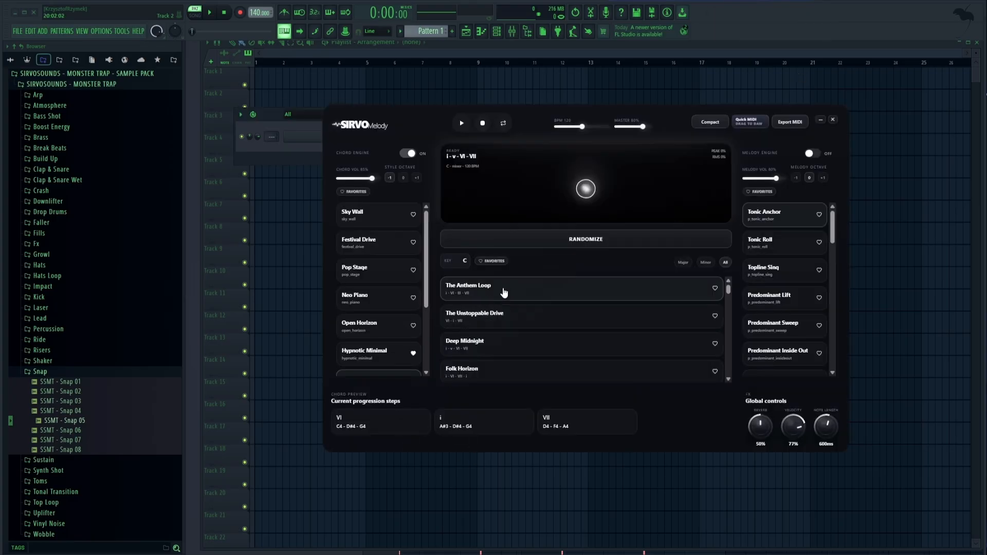
{"action": "left_click", "coordinate": [378, 436]}
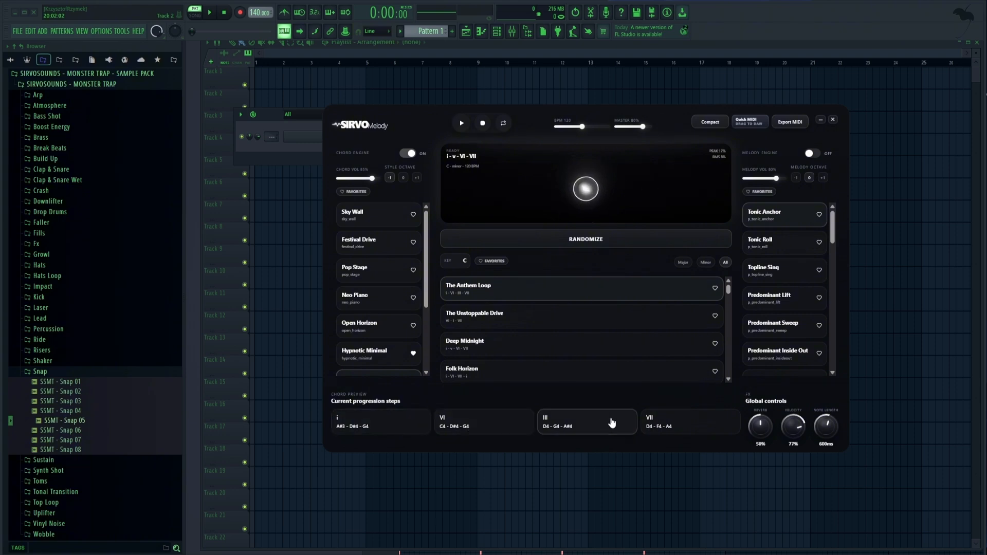
{"action": "left_click", "coordinate": [461, 122]}
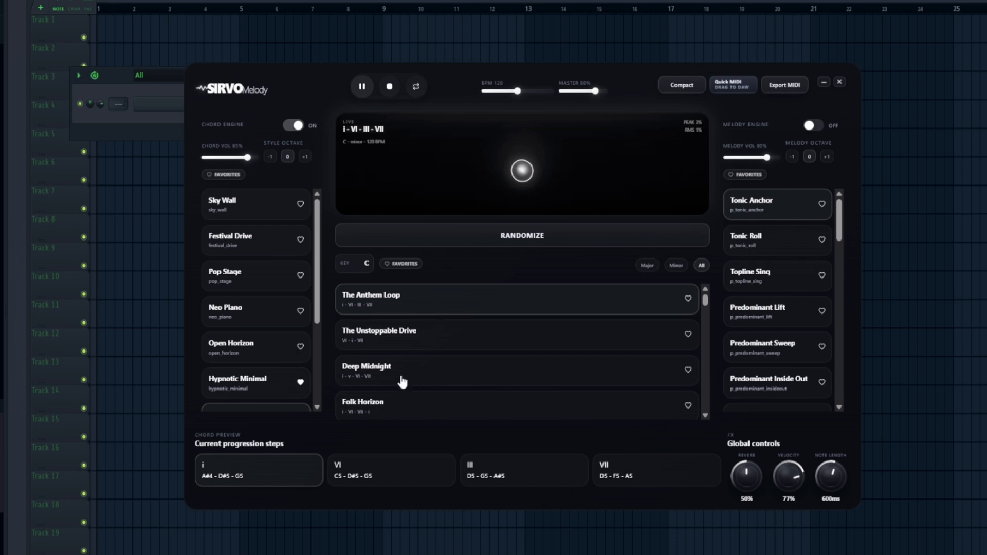
Audition the four chords of the Eternal Classic progression one after another in the Seventh Glow style
{"action": "left_click_drag", "start_coordinate": [321, 264], "coordinate": [320, 312]}
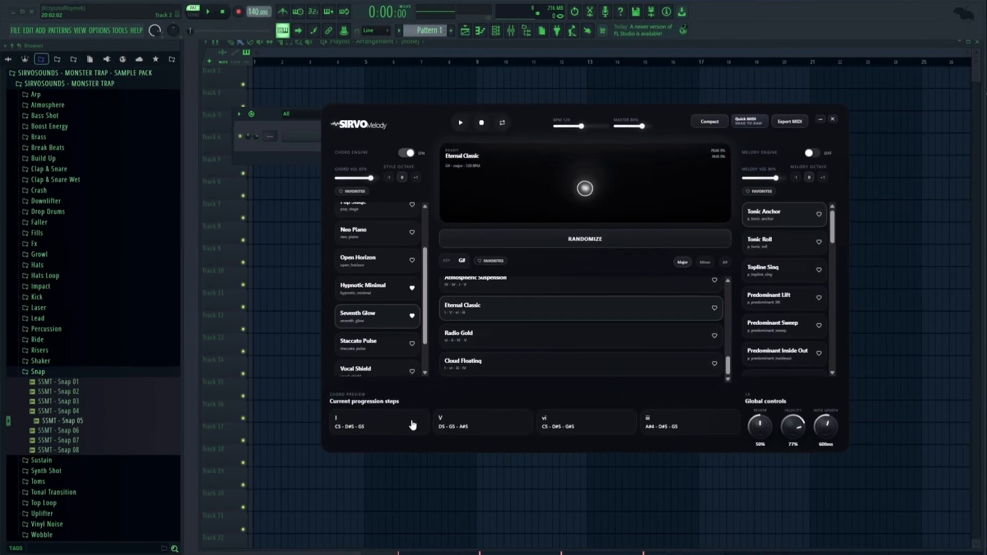
{"action": "left_click", "coordinate": [412, 423]}
{"action": "left_click", "coordinate": [453, 424]}
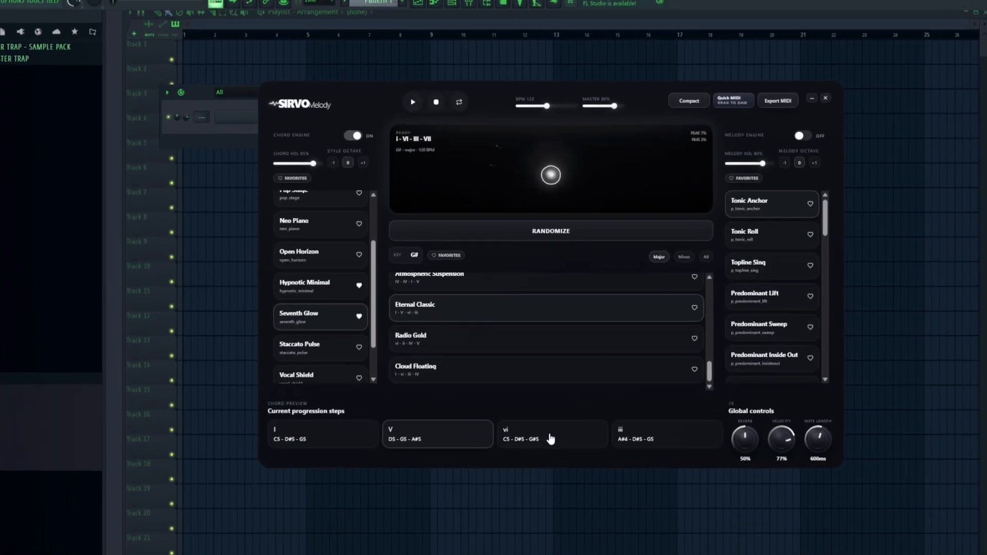
{"action": "left_click", "coordinate": [551, 439]}
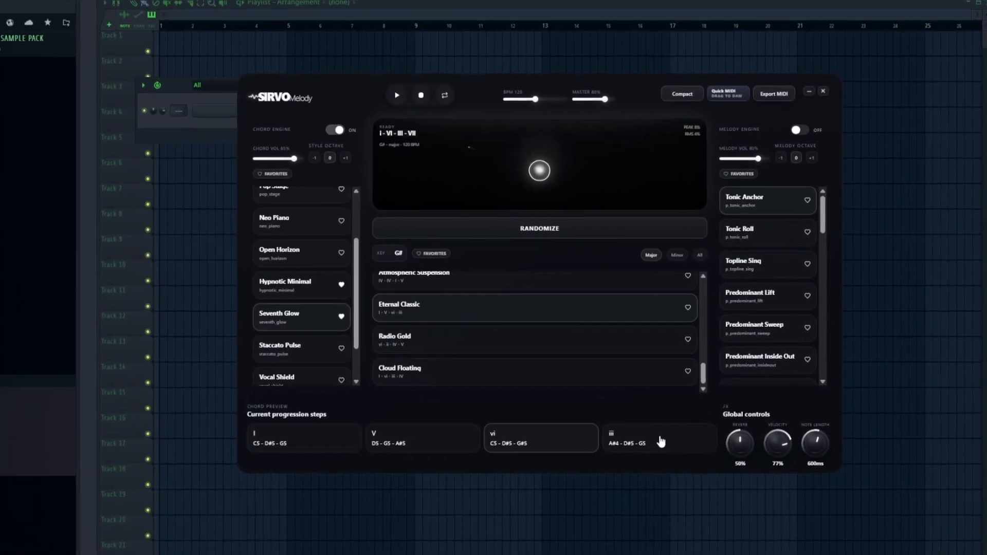
{"action": "left_click", "coordinate": [665, 439]}
Switch the chord style to Staccato Pulse and audition the four chords of the current progression
{"action": "scroll", "coordinate": [342, 284], "scroll_direction": "down", "scroll_amount": 2}
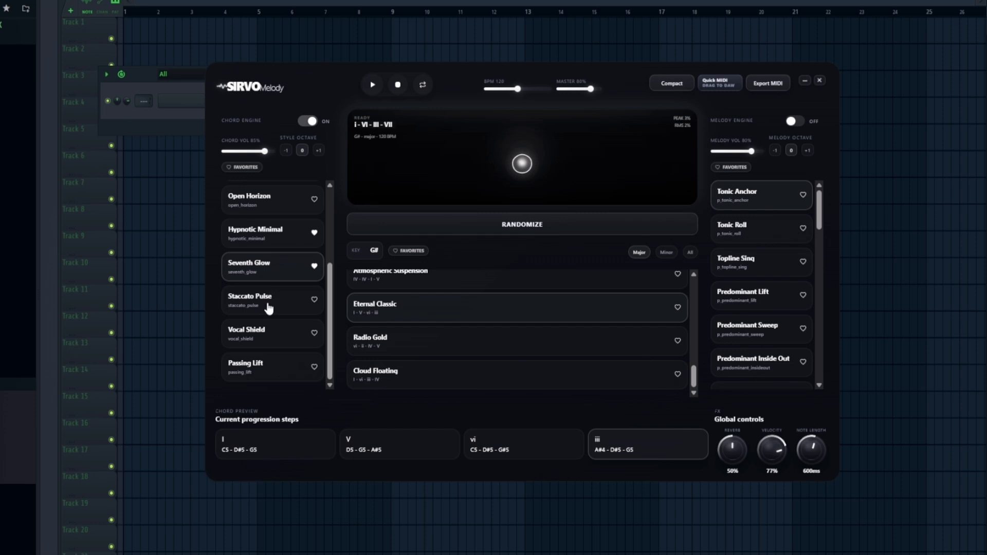
{"action": "left_click", "coordinate": [268, 308]}
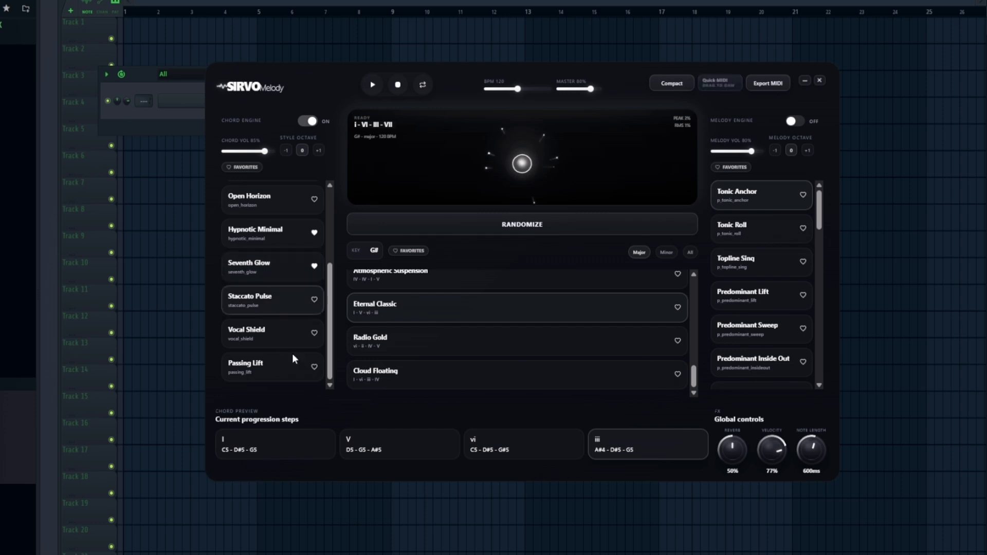
{"action": "left_click", "coordinate": [305, 455]}
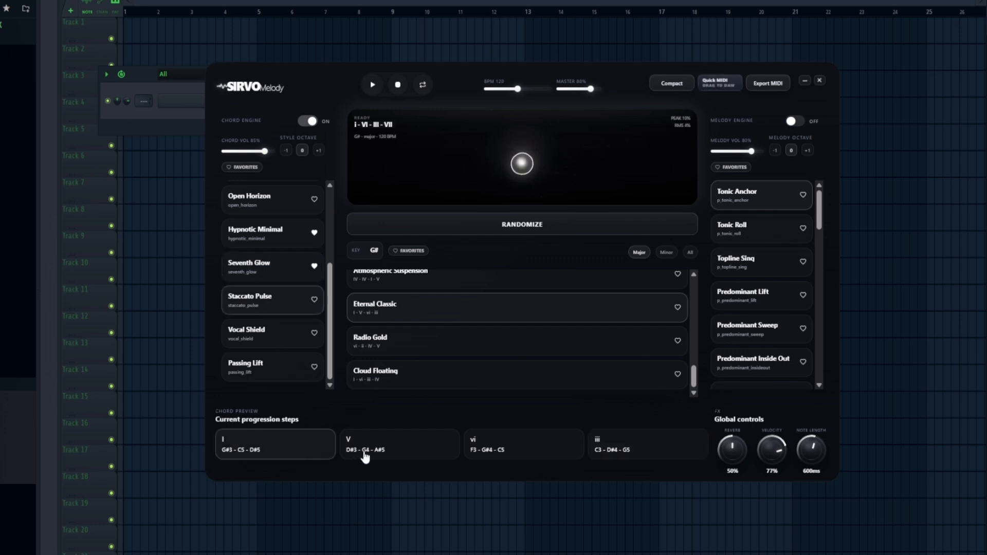
{"action": "left_click", "coordinate": [365, 456]}
{"action": "left_click", "coordinate": [523, 448]}
{"action": "left_click", "coordinate": [646, 454]}
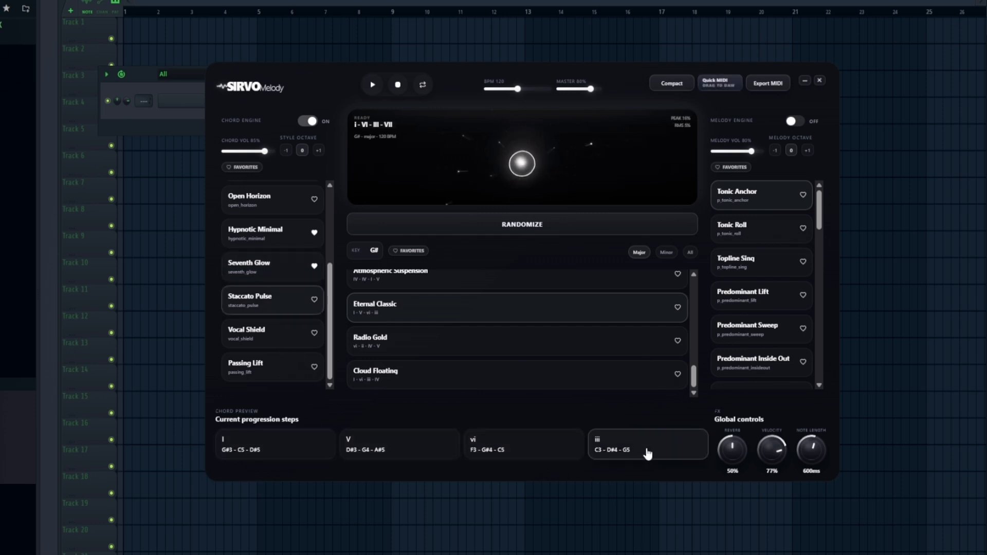
Load the Sun-Kissed Joy progression in the key of E and audition its chords in order
{"action": "scroll", "coordinate": [516, 354], "scroll_direction": "up", "scroll_amount": 10}
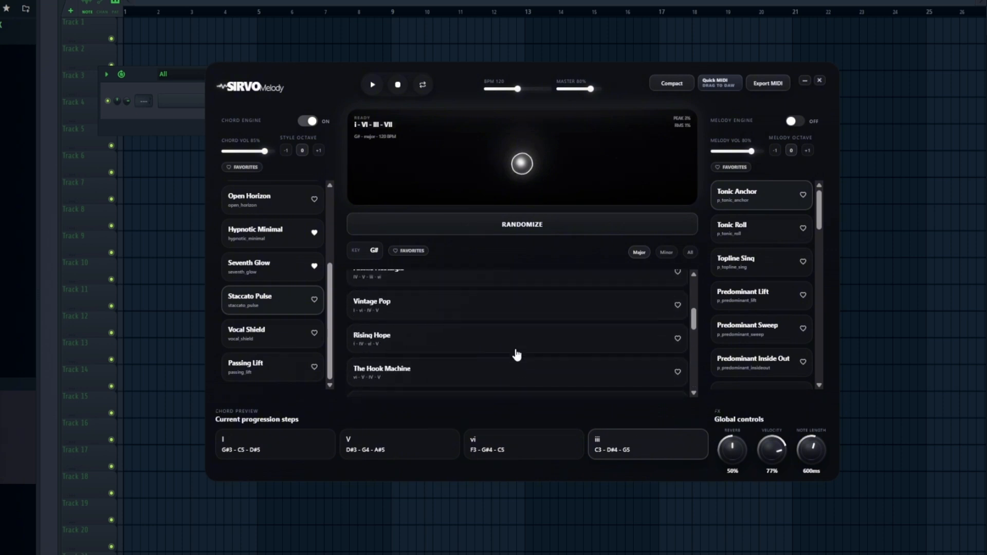
{"action": "left_click", "coordinate": [507, 342]}
{"action": "left_click", "coordinate": [374, 250]}
{"action": "left_click", "coordinate": [431, 271]}
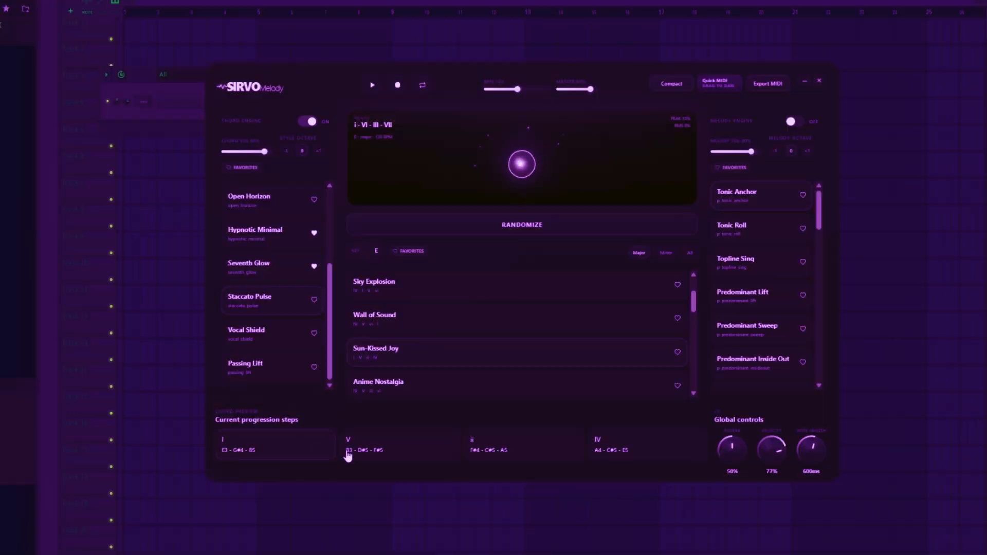
{"action": "left_click", "coordinate": [370, 455]}
{"action": "left_click", "coordinate": [496, 454]}
{"action": "left_click", "coordinate": [645, 453]}
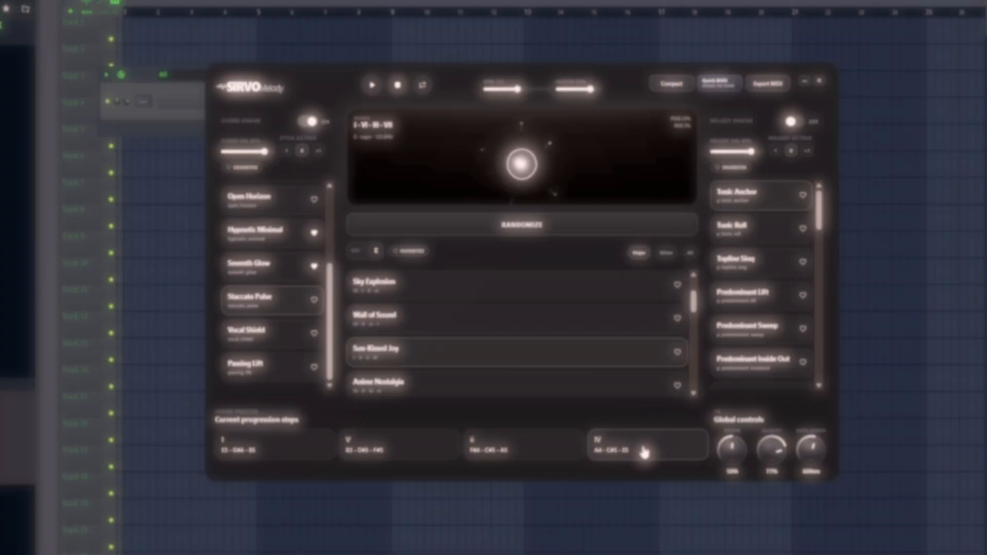
{"action": "scroll", "coordinate": [502, 360], "scroll_direction": "up", "scroll_amount": 1}
{"action": "scroll", "coordinate": [502, 360], "scroll_direction": "up", "scroll_amount": 2}
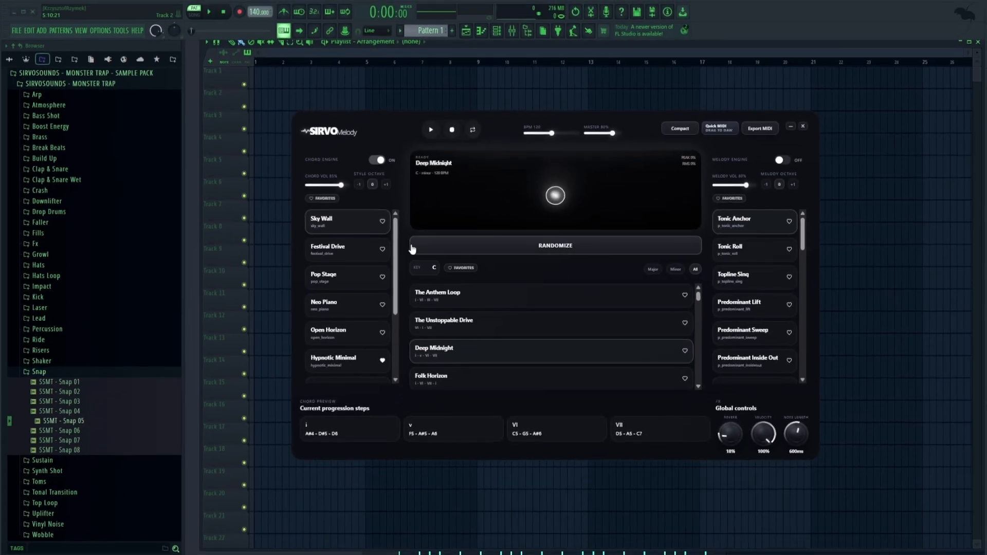
Play and halt the Deep Midnight progression, and try out the tempo control
{"action": "left_click", "coordinate": [431, 132]}
{"action": "left_click", "coordinate": [431, 132]}
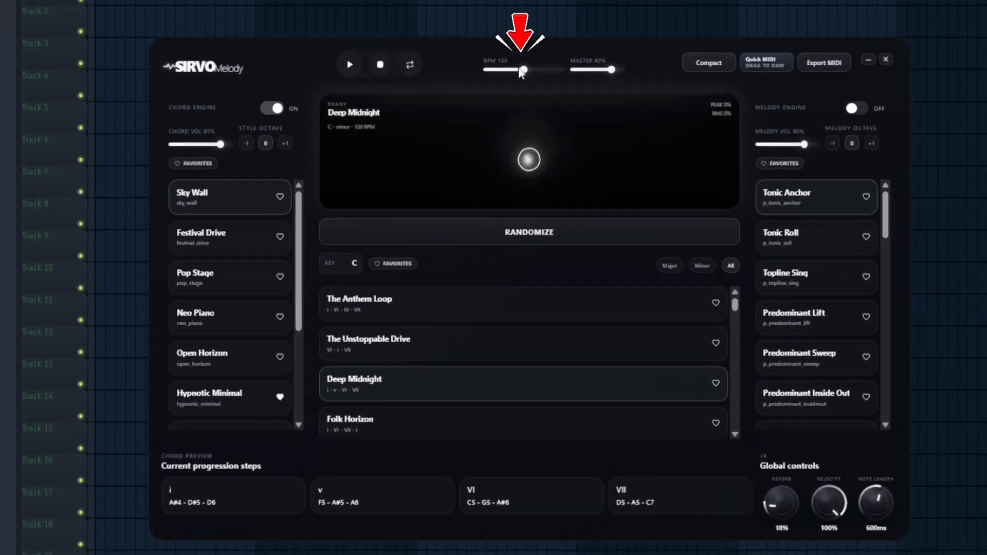
{"action": "mouse_move", "coordinate": [525, 72]}
{"action": "left_mouse_down"}
{"action": "mouse_move", "coordinate": [504, 75]}
{"action": "mouse_move", "coordinate": [583, 77]}
{"action": "mouse_move", "coordinate": [458, 76]}
{"action": "mouse_move", "coordinate": [518, 72]}
{"action": "left_mouse_up"}
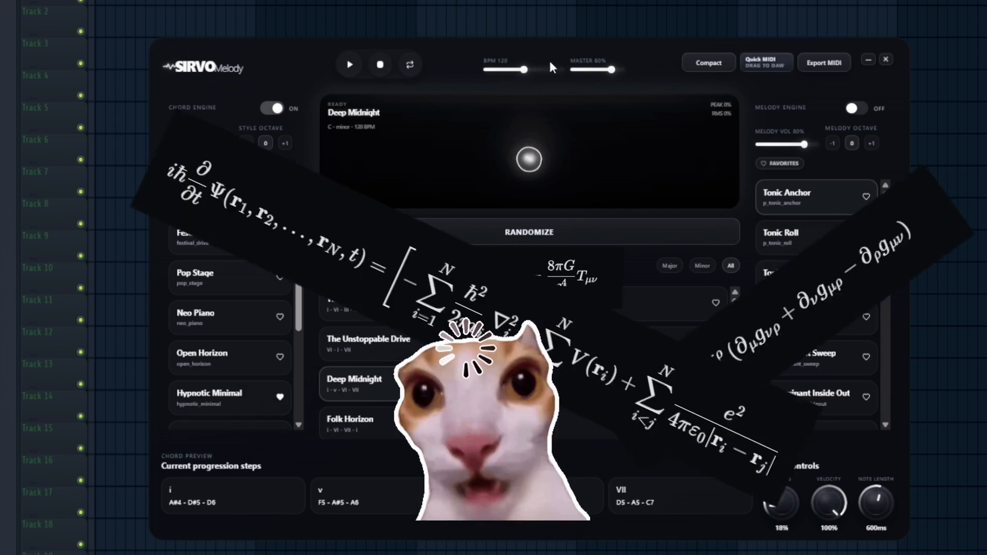
Load Pure Hypnosis in place of Aggressive Core and lower the master volume during its playback
{"action": "scroll", "coordinate": [456, 382], "scroll_direction": "down", "scroll_amount": 3}
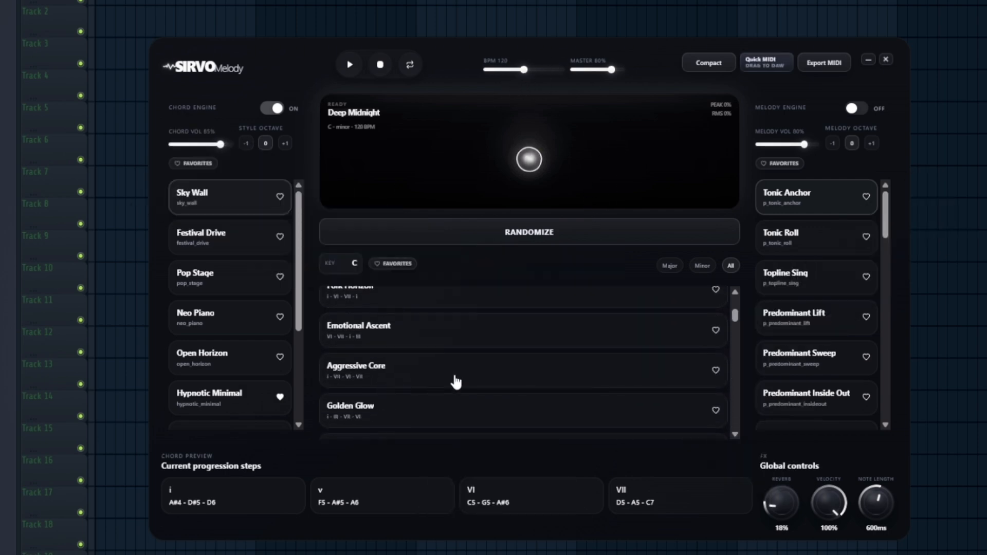
{"action": "left_click", "coordinate": [549, 380]}
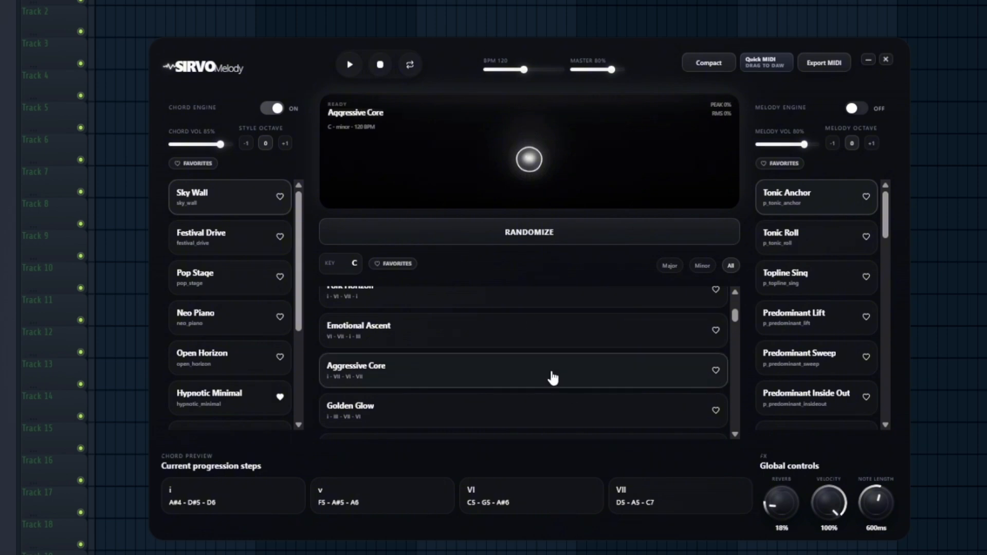
{"action": "scroll", "coordinate": [540, 369], "scroll_direction": "down", "scroll_amount": 2}
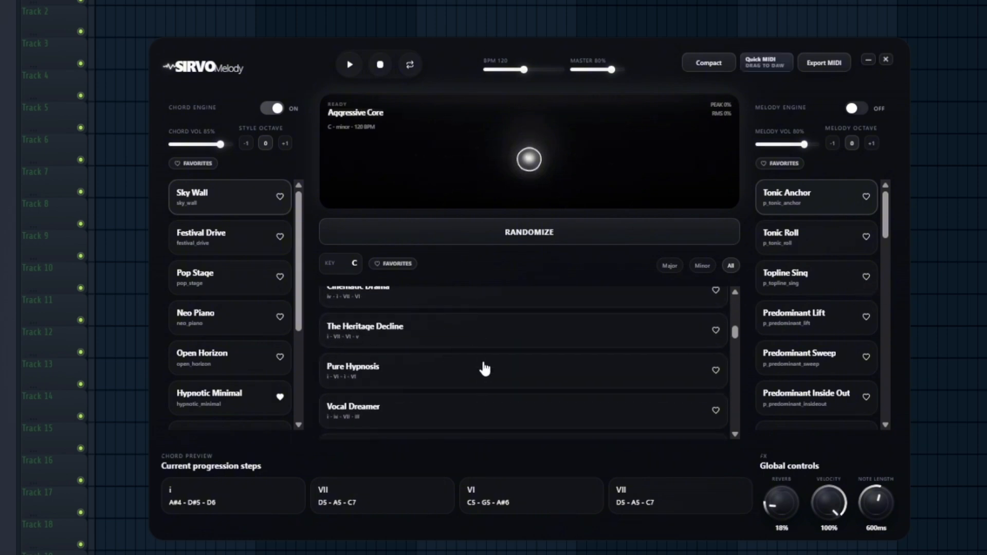
{"action": "left_click", "coordinate": [483, 369]}
{"action": "left_click", "coordinate": [349, 65]}
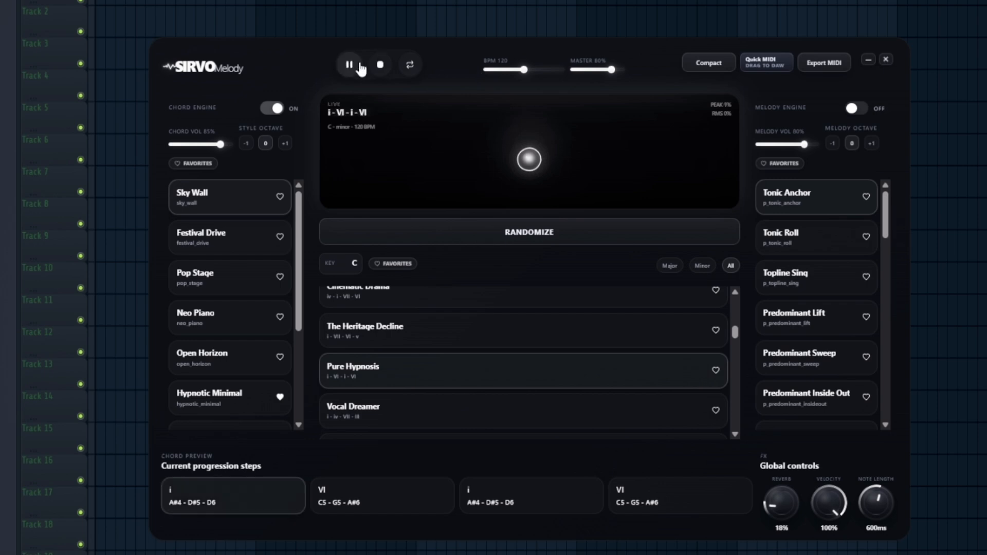
{"action": "left_click_drag", "start_coordinate": [611, 70], "coordinate": [582, 72]}
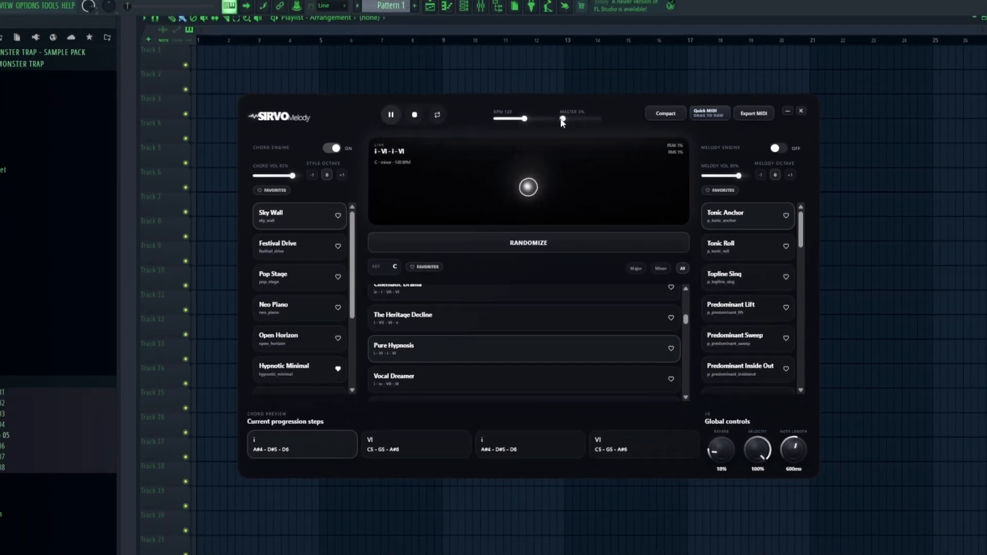
{"action": "left_click_drag", "start_coordinate": [562, 121], "coordinate": [572, 122]}
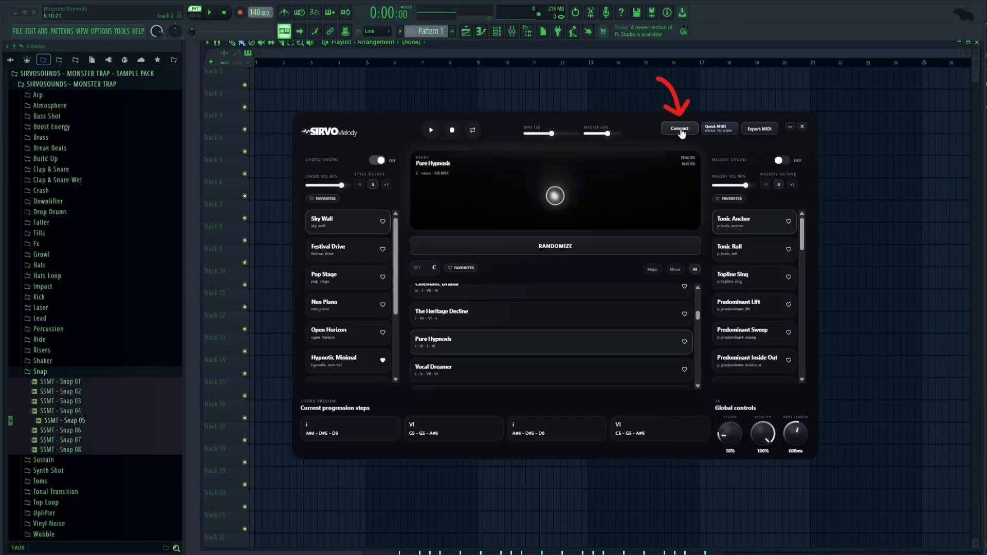
Shrink the SIRVO Melody window to its compact view and restore it to full size
{"action": "left_click", "coordinate": [679, 129]}
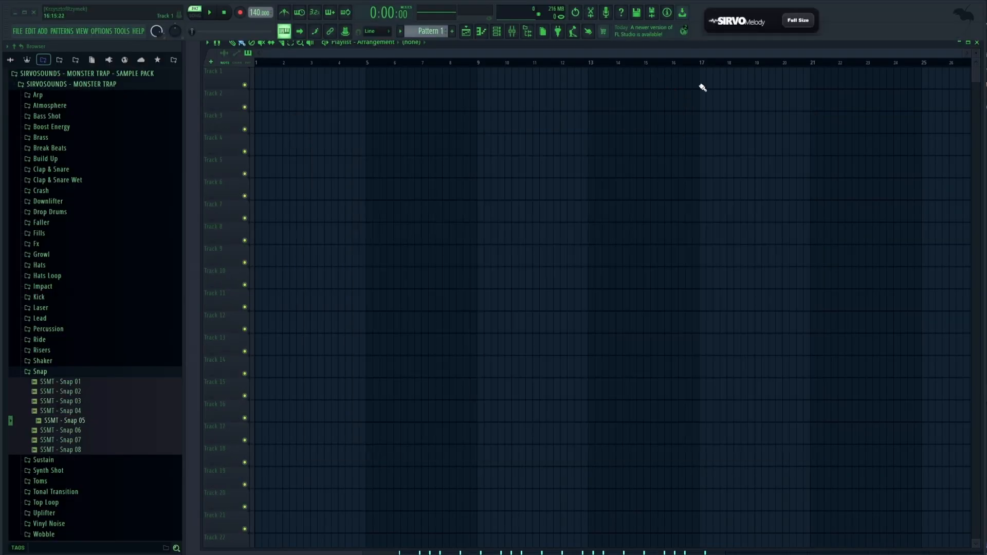
{"action": "left_click", "coordinate": [798, 20]}
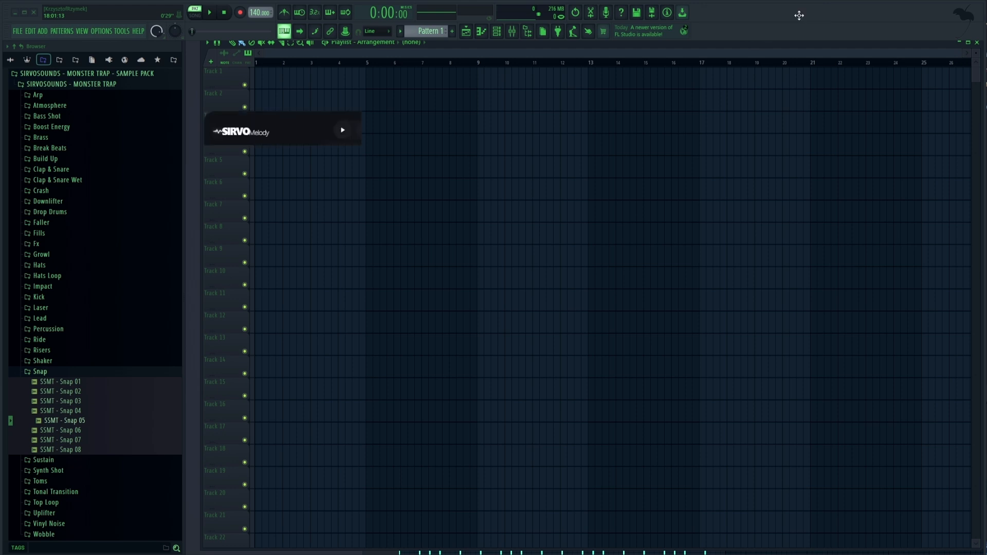
Import the Quick MIDI of the Pure Hypnosis progression into the Sampler channel's piano roll, using all tracks
{"action": "left_click", "coordinate": [497, 31]}
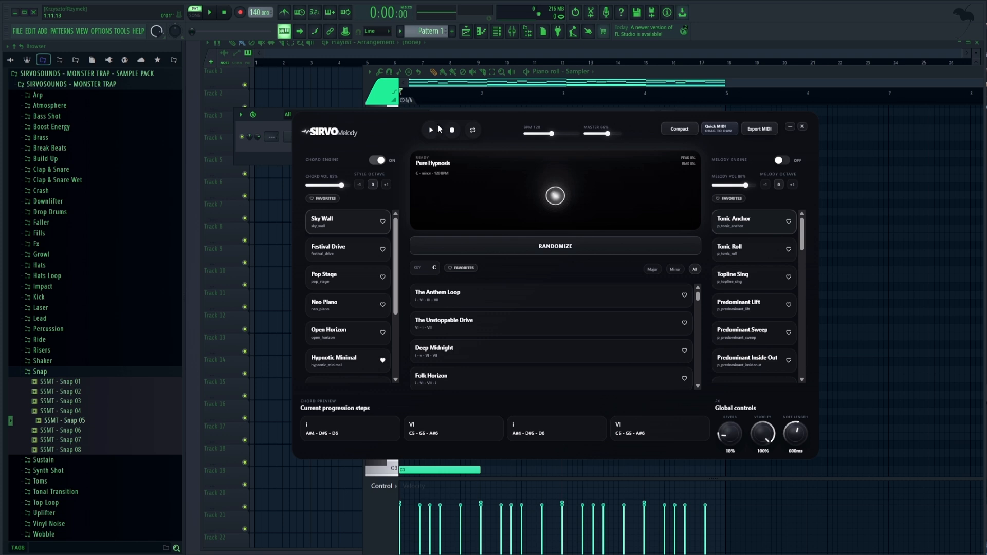
{"action": "left_click_drag", "start_coordinate": [405, 124], "coordinate": [403, 189]}
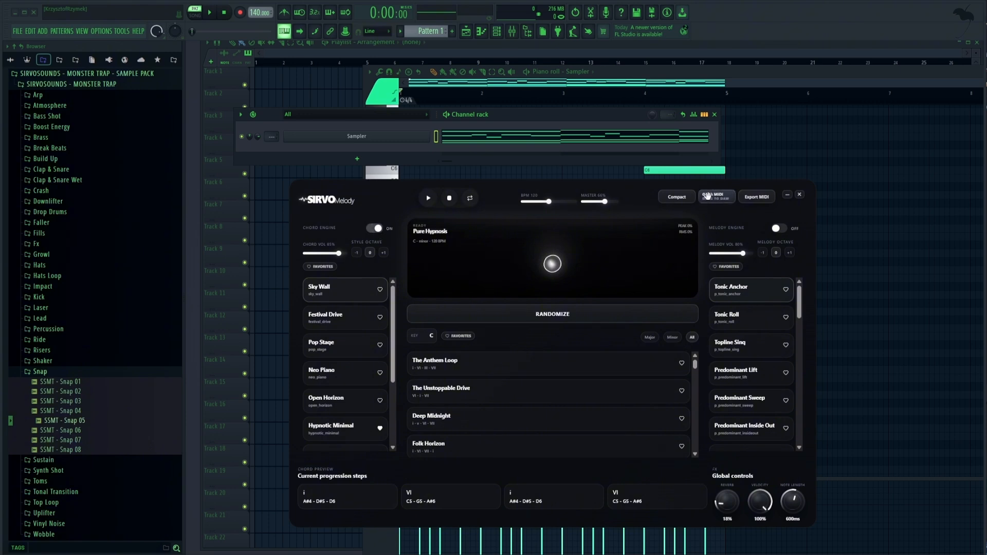
{"action": "left_click", "coordinate": [708, 196]}
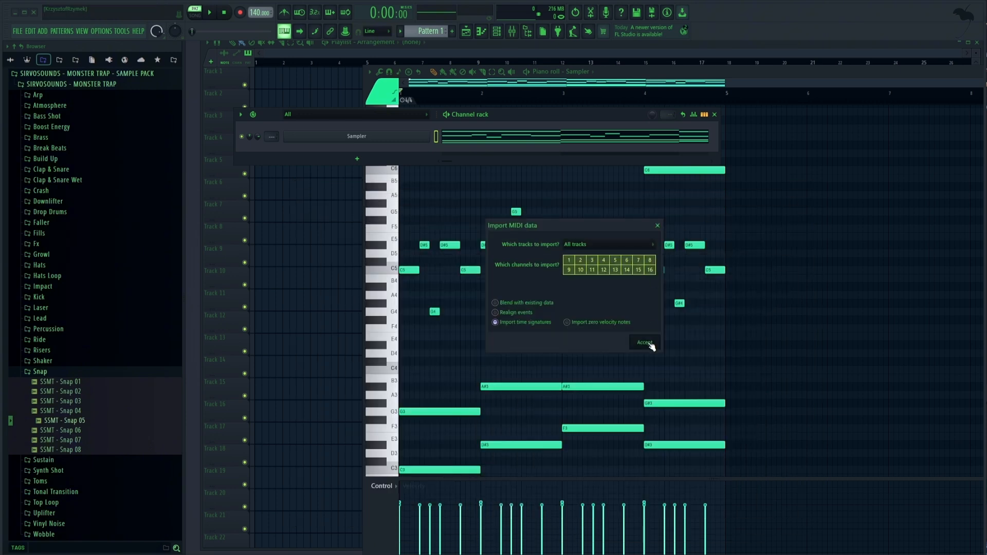
{"action": "left_click", "coordinate": [645, 343]}
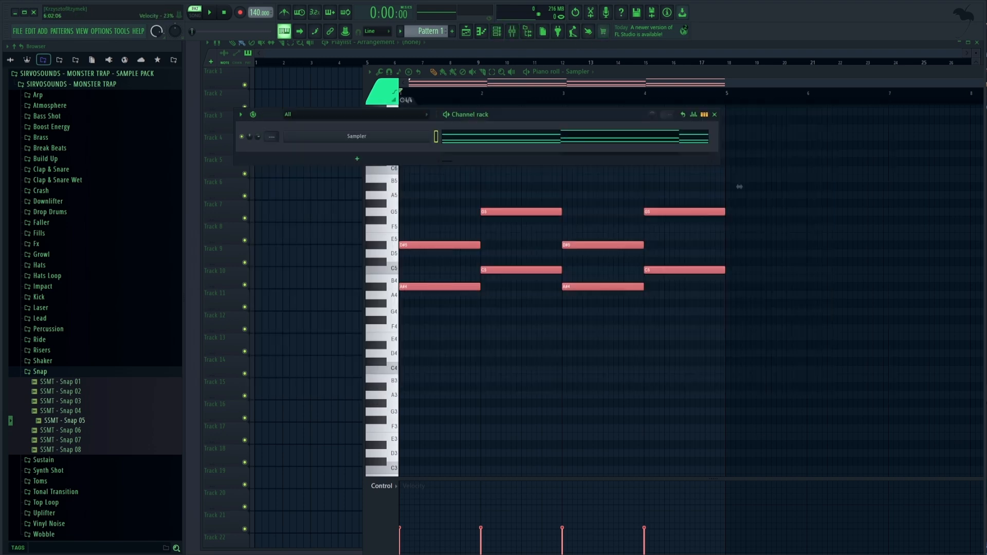
Bring the SIRVO Melody window back to the front and try the MIDI export of the Pure Hypnosis progression
{"action": "key", "text": "alt+Tab"}
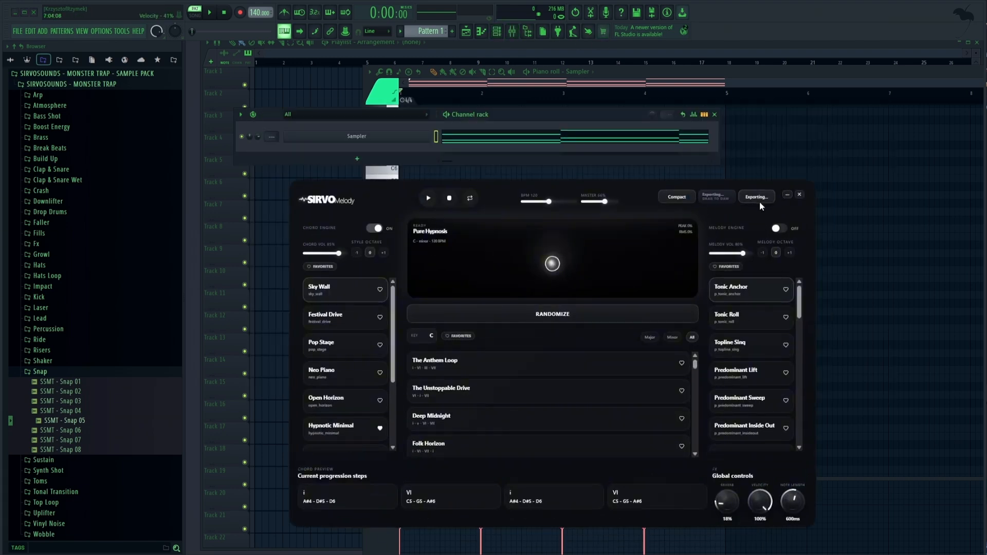
{"action": "left_click", "coordinate": [745, 179]}
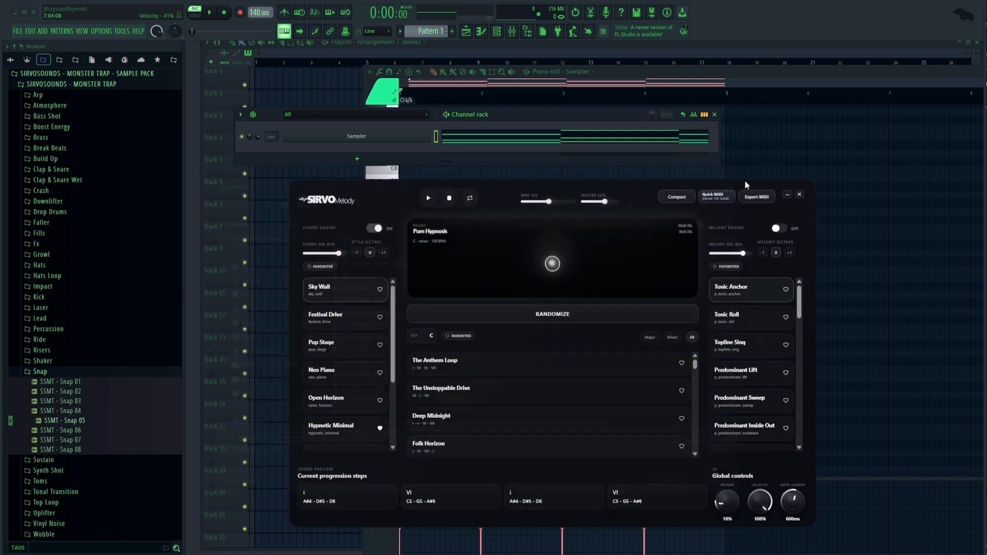
Select The Unstoppable Drive chord progression with the chord engine on and the Festival Drive style
{"action": "left_click", "coordinate": [375, 229]}
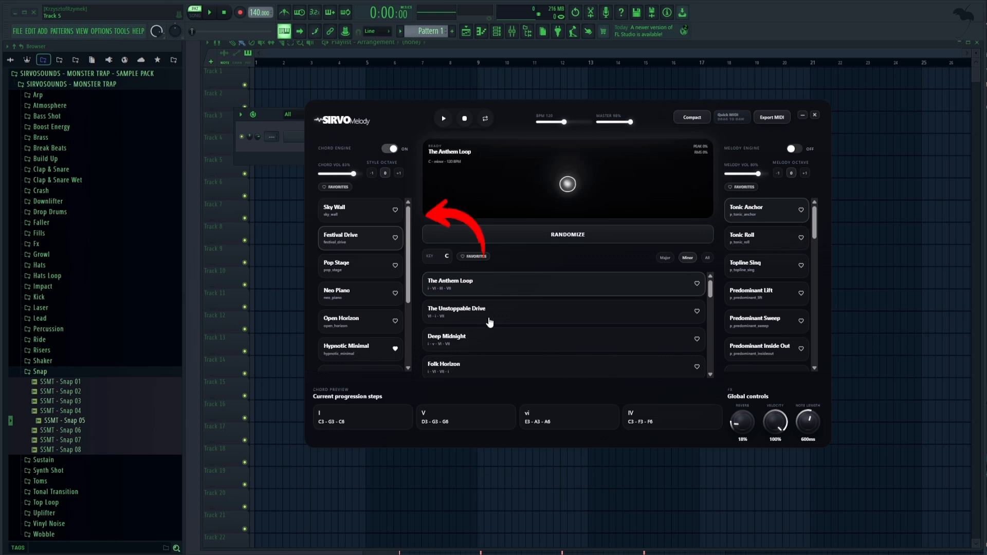
{"action": "left_click", "coordinate": [490, 322]}
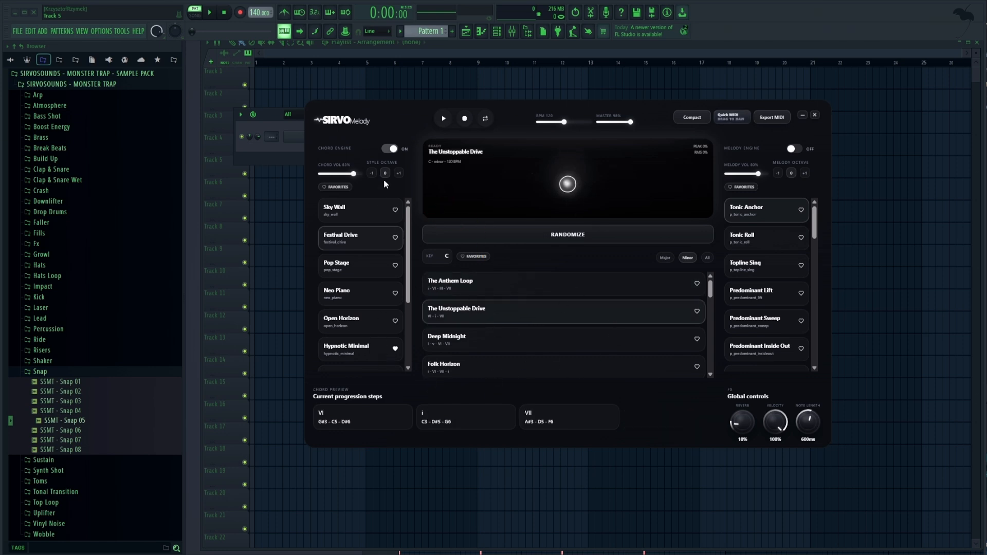
Set the chord volume to 65%, choose the Pop Stage chord style and audition the VI, i and VII chords
{"action": "mouse_move", "coordinate": [354, 176]}
{"action": "left_mouse_down"}
{"action": "mouse_move", "coordinate": [323, 175]}
{"action": "mouse_move", "coordinate": [348, 177]}
{"action": "left_mouse_up"}
{"action": "left_click", "coordinate": [364, 276]}
{"action": "left_click", "coordinate": [371, 423]}
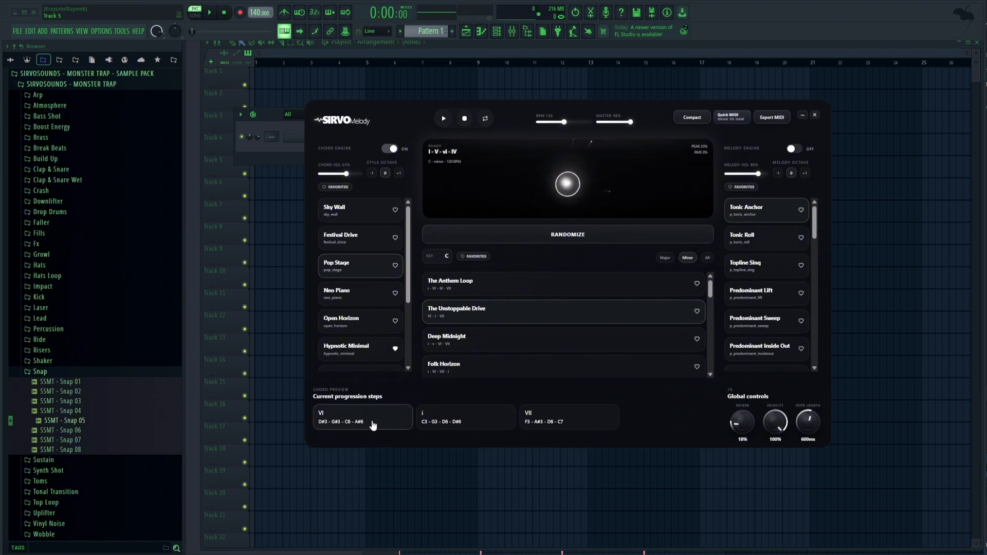
{"action": "left_click", "coordinate": [445, 424]}
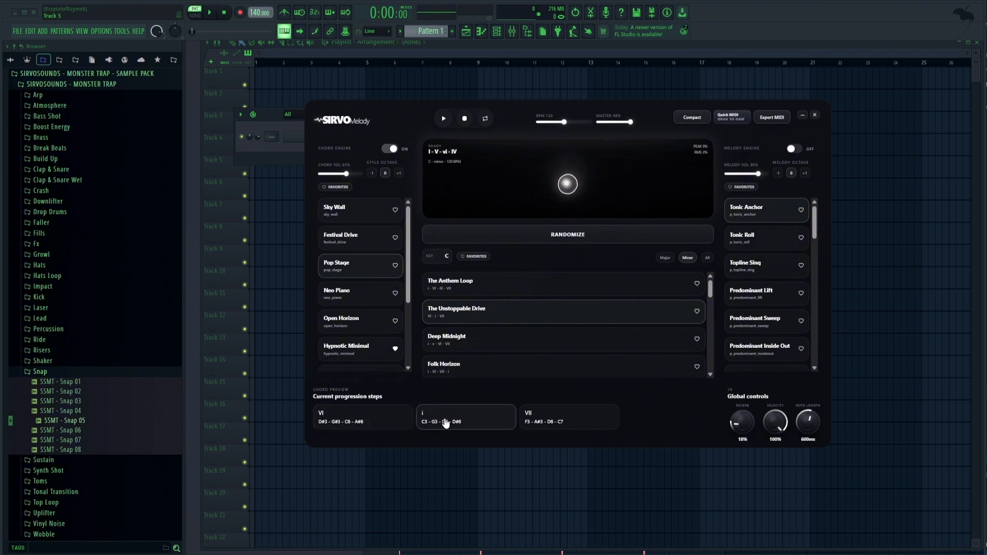
{"action": "left_click", "coordinate": [569, 418]}
Switch the chord style to Neo Piano and audition the VI, i and VII chords
{"action": "left_click", "coordinate": [355, 294]}
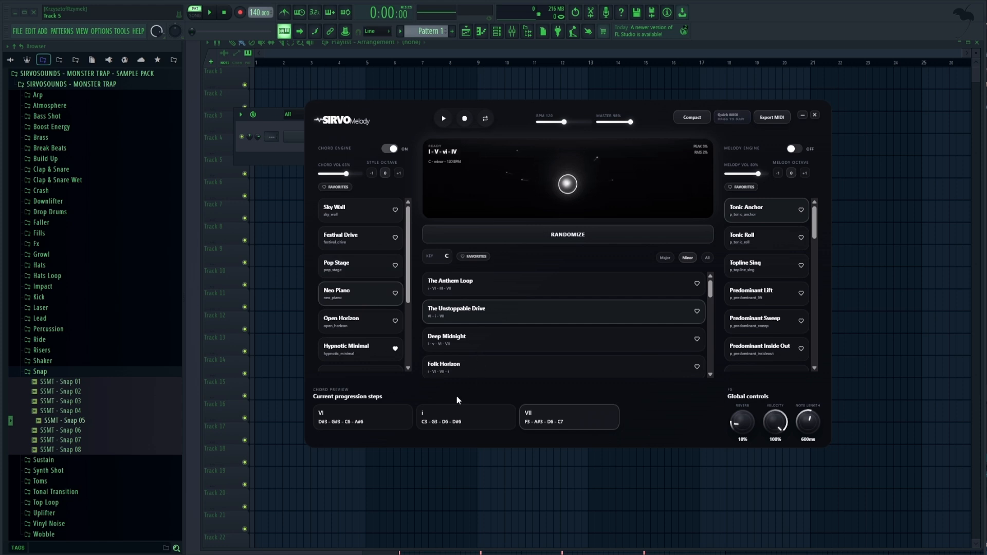
{"action": "left_click", "coordinate": [381, 424]}
{"action": "left_click", "coordinate": [446, 420]}
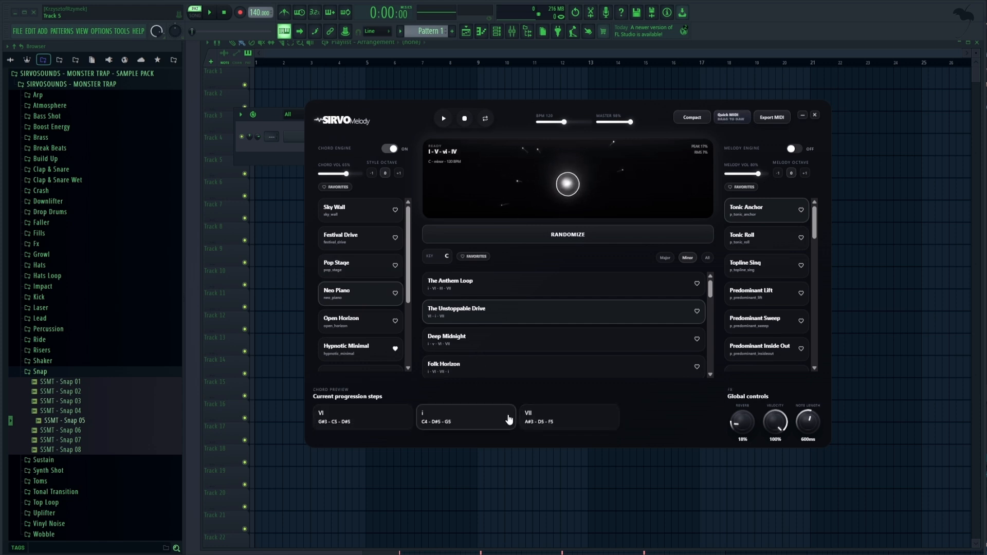
{"action": "left_click", "coordinate": [564, 416]}
Switch the chord style to Open Horizon and audition the VI, i and VII chords
{"action": "left_click", "coordinate": [363, 329]}
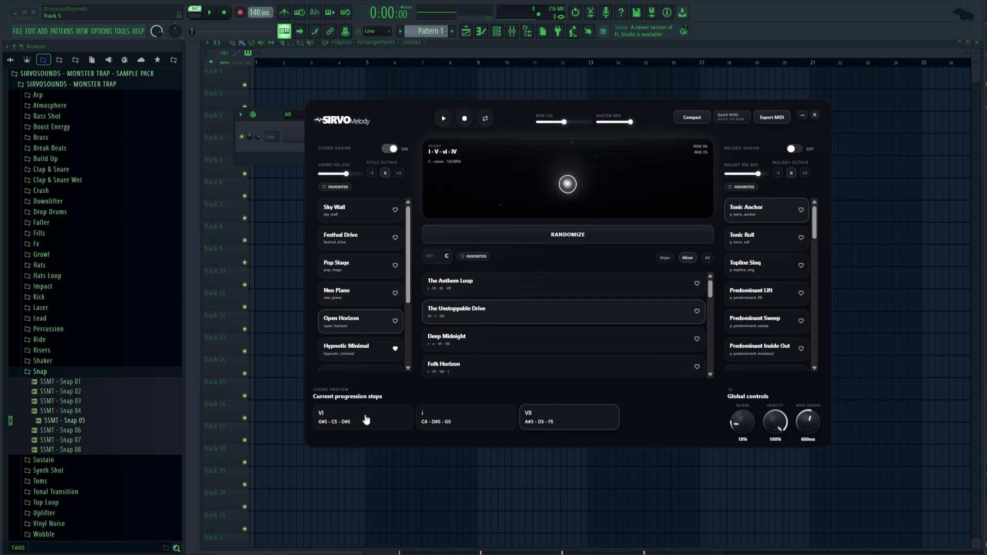
{"action": "left_click", "coordinate": [376, 422]}
{"action": "left_click", "coordinate": [480, 420]}
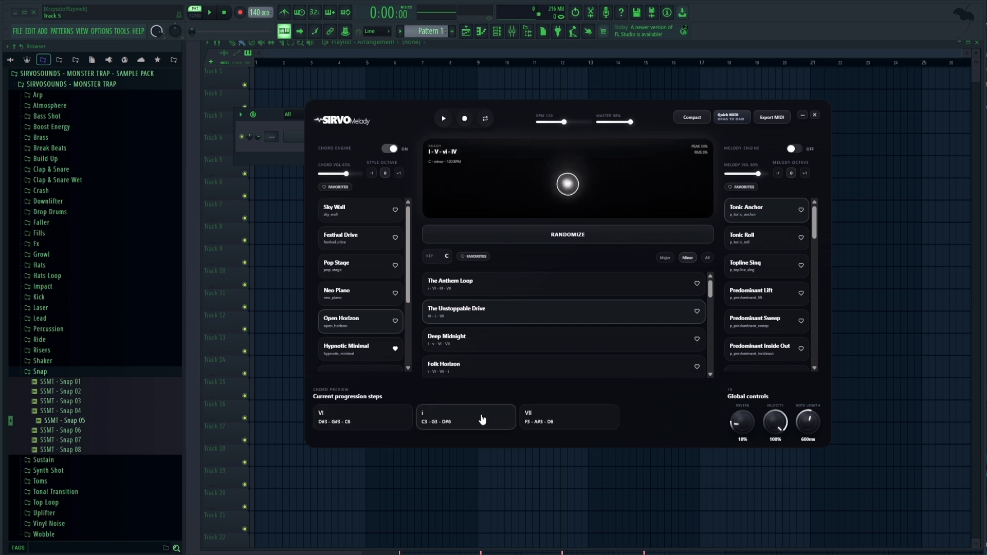
{"action": "left_click", "coordinate": [558, 418]}
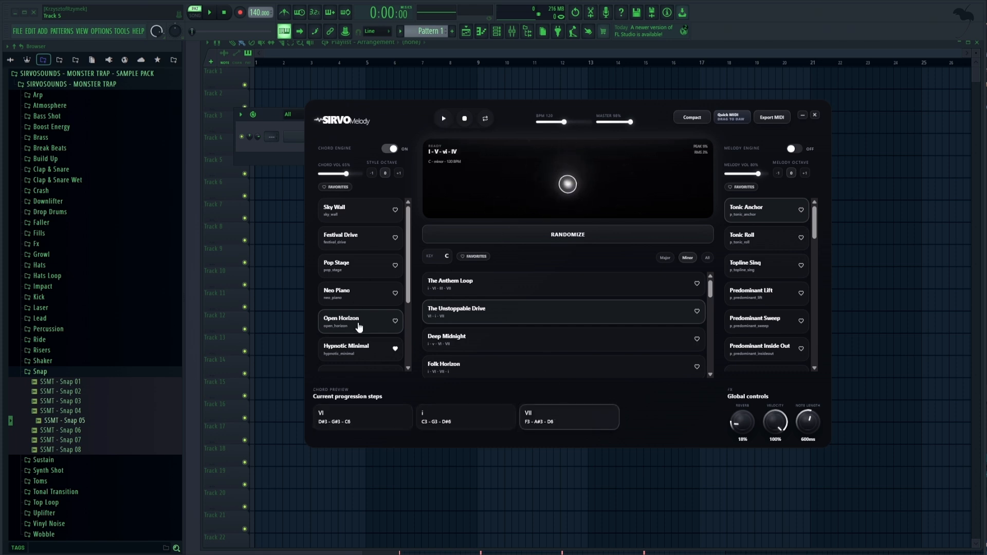
Switch the chord style to Hypnotic Minimal and audition the VI, i and VII chords
{"action": "left_click", "coordinate": [359, 355]}
{"action": "left_click", "coordinate": [379, 422]}
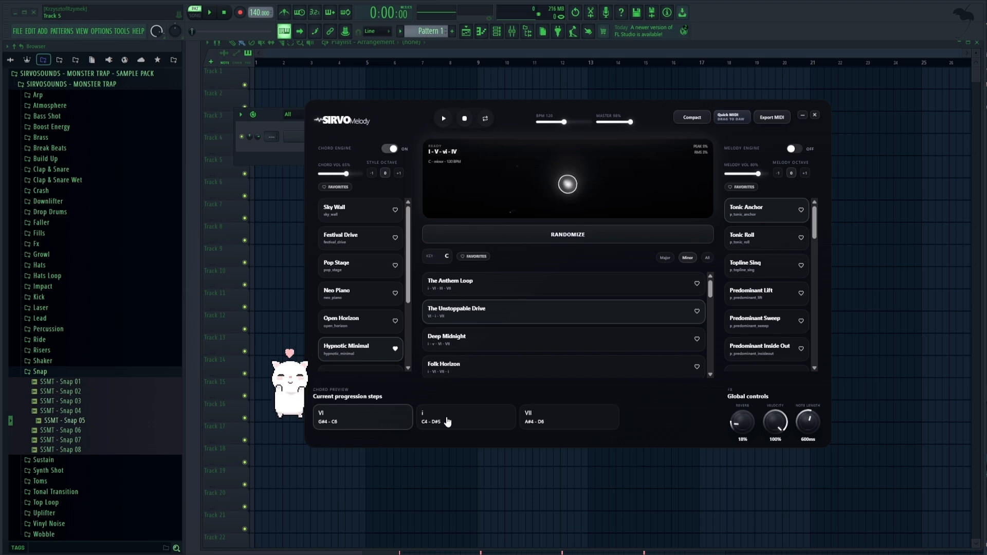
{"action": "left_click", "coordinate": [447, 422]}
{"action": "left_click", "coordinate": [549, 419]}
Set the style octave to +1 and audition the VI, i and VII chords of The Unstoppable Drive twice
{"action": "scroll", "coordinate": [358, 327], "scroll_direction": "down", "scroll_amount": 2}
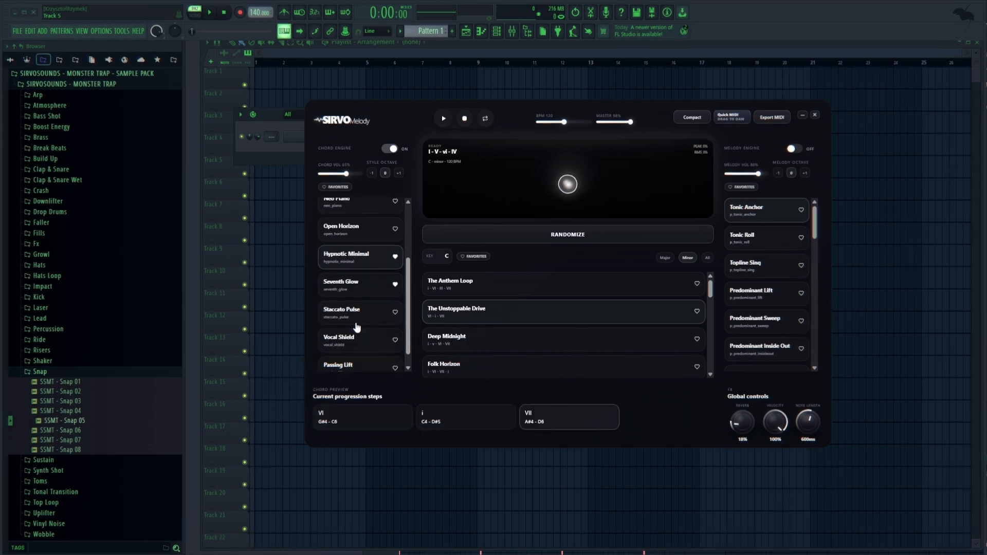
{"action": "left_click", "coordinate": [474, 309]}
{"action": "left_click", "coordinate": [374, 425]}
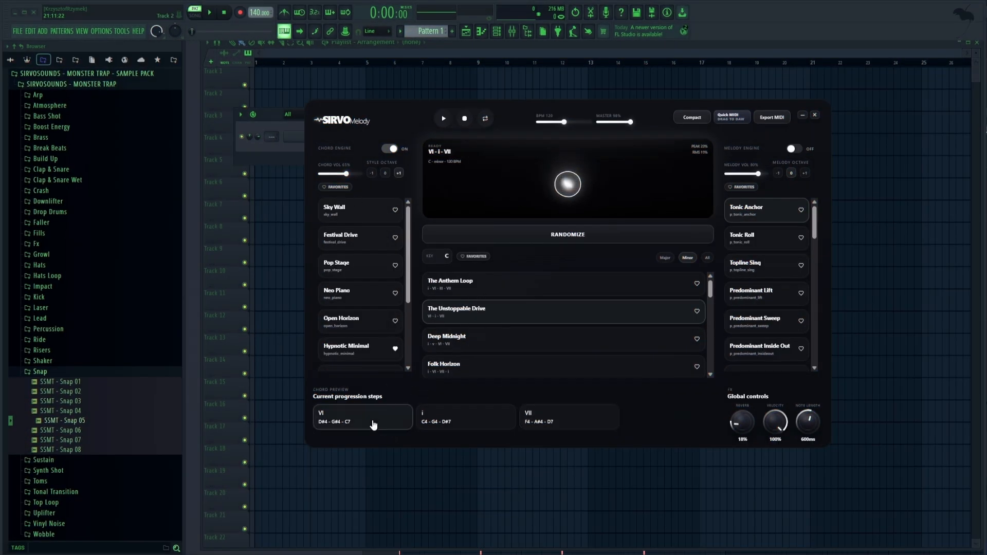
{"action": "left_click", "coordinate": [432, 422]}
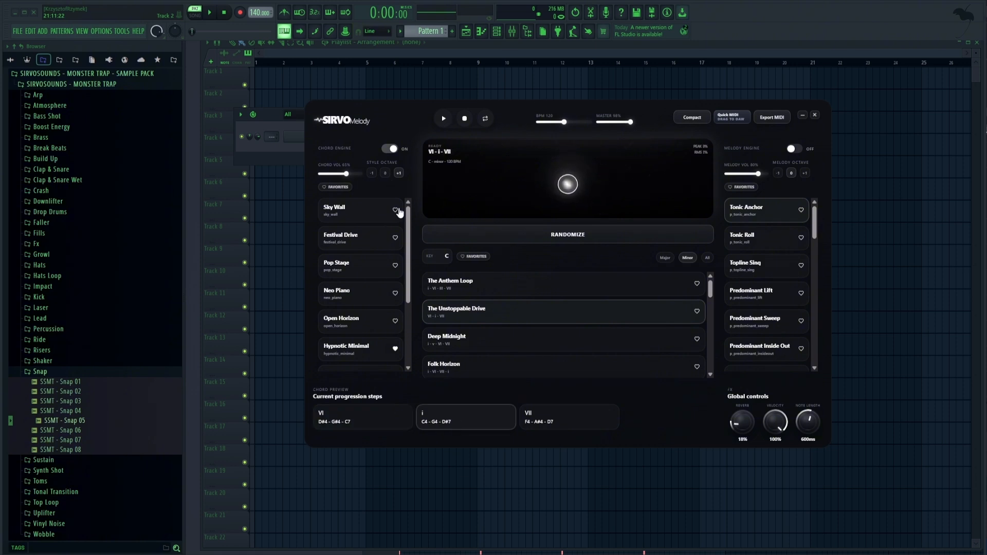
{"action": "left_click", "coordinate": [543, 421]}
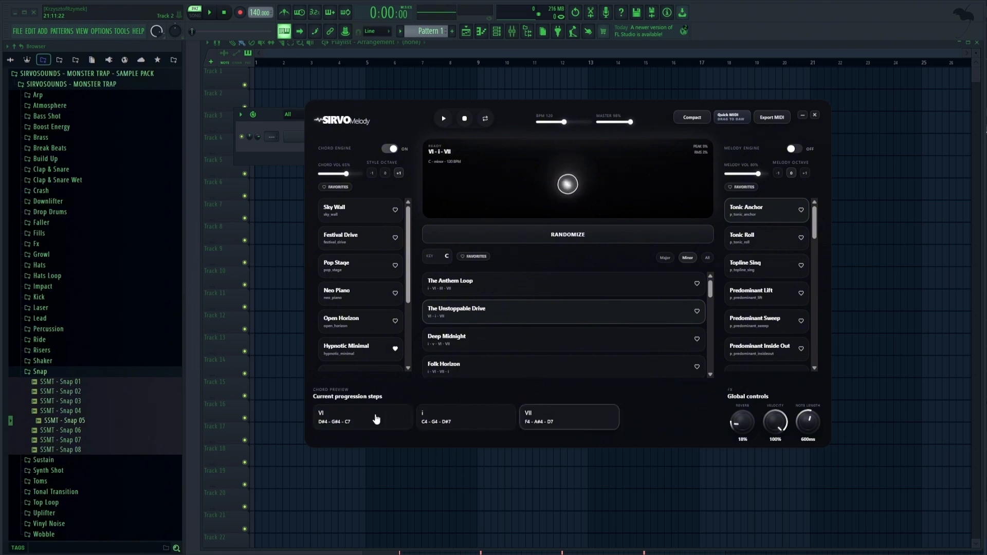
{"action": "left_click", "coordinate": [376, 419]}
{"action": "left_click", "coordinate": [468, 422]}
{"action": "left_click", "coordinate": [549, 416]}
Set the style octave to 0, audition the VI chord and try the Sky Wall style
{"action": "left_click", "coordinate": [384, 178]}
{"action": "left_click", "coordinate": [388, 420]}
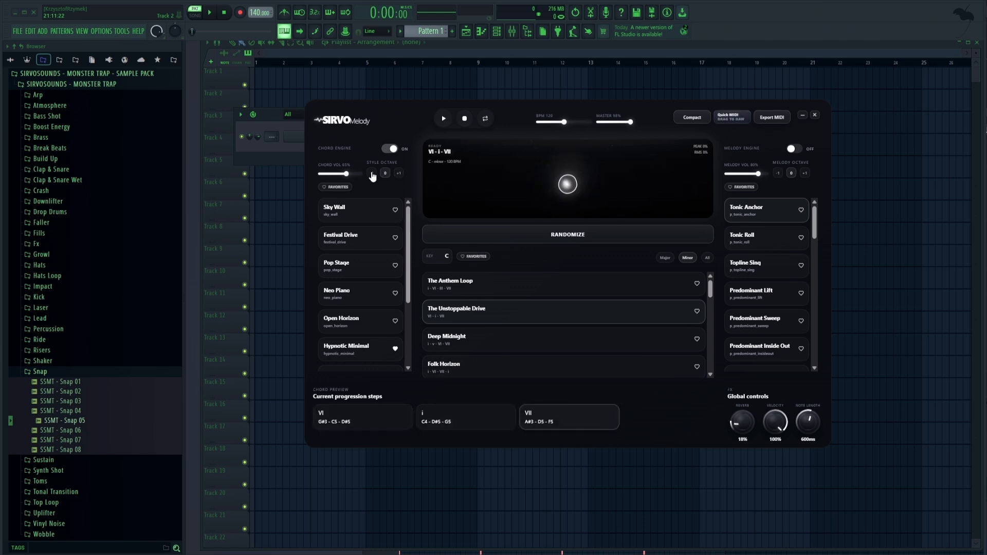
{"action": "left_click", "coordinate": [386, 208]}
Select the Open Horizon chord style, mark it as a favorite and check the favorites-only style list
{"action": "left_click", "coordinate": [386, 319]}
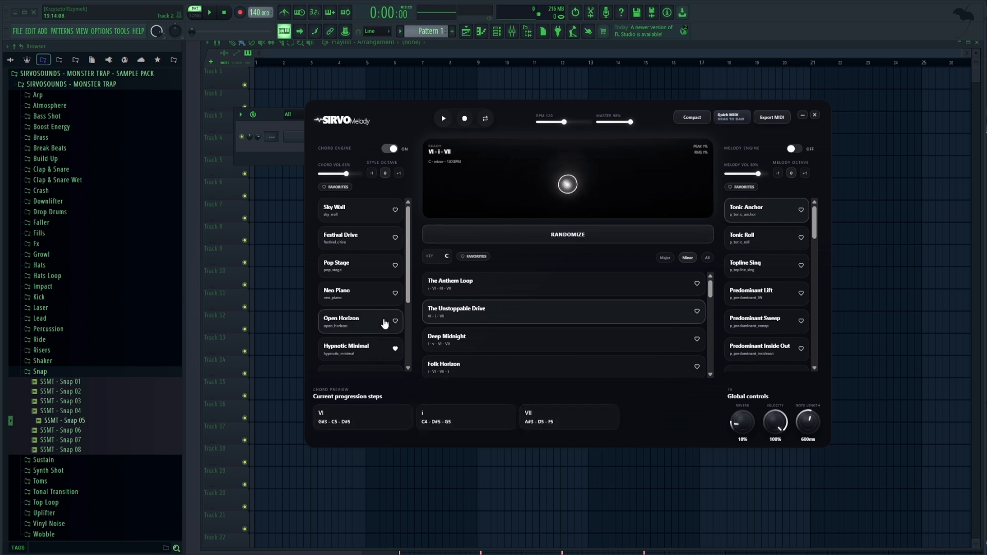
{"action": "left_click", "coordinate": [446, 119]}
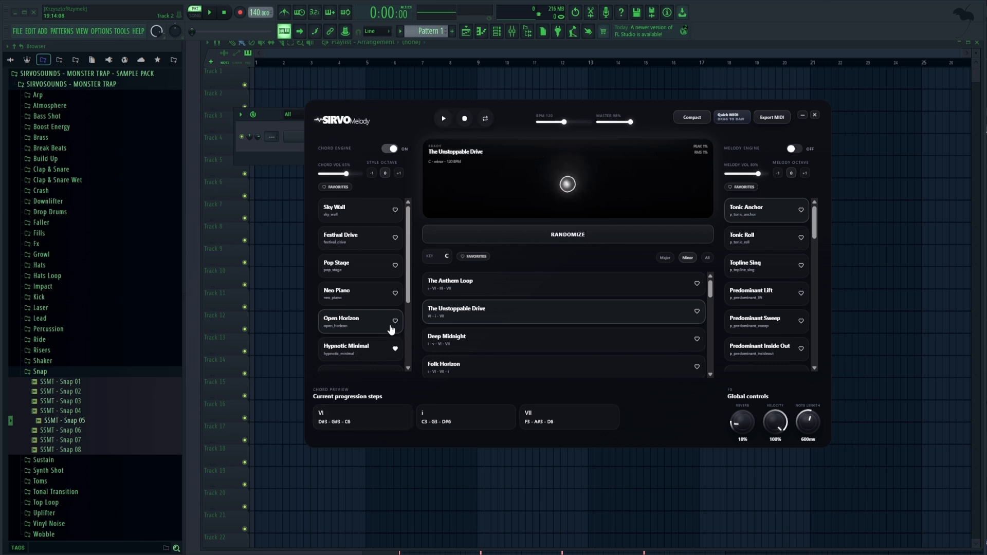
{"action": "left_click", "coordinate": [337, 187]}
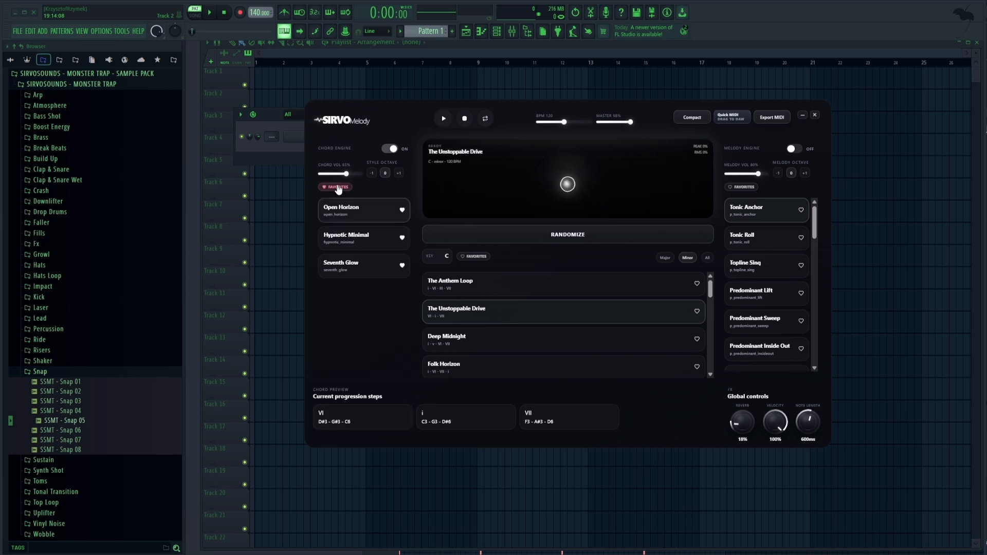
{"action": "left_click", "coordinate": [337, 187]}
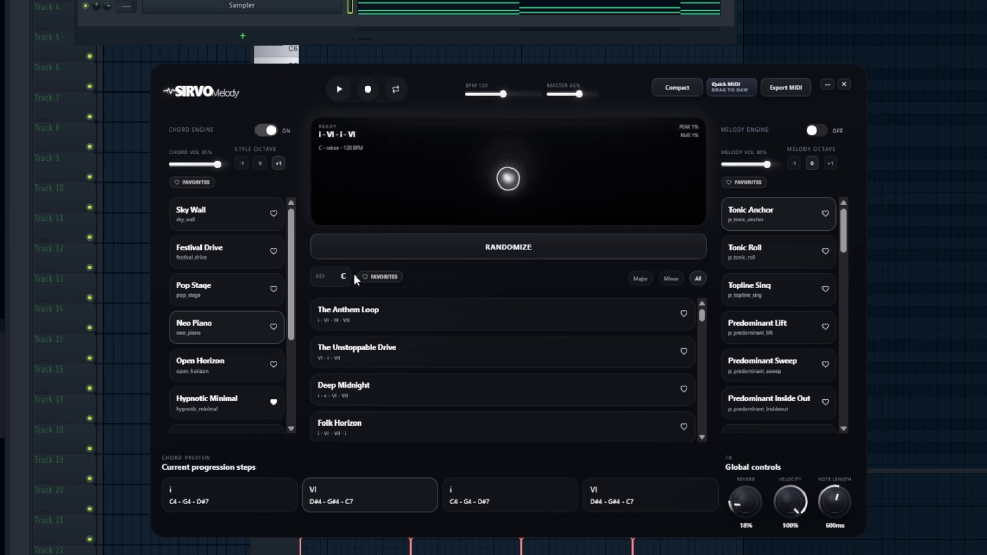
Browse the chord progressions, filtering them by Major and by Minor
{"action": "scroll", "coordinate": [489, 368], "scroll_direction": "down", "scroll_amount": 5}
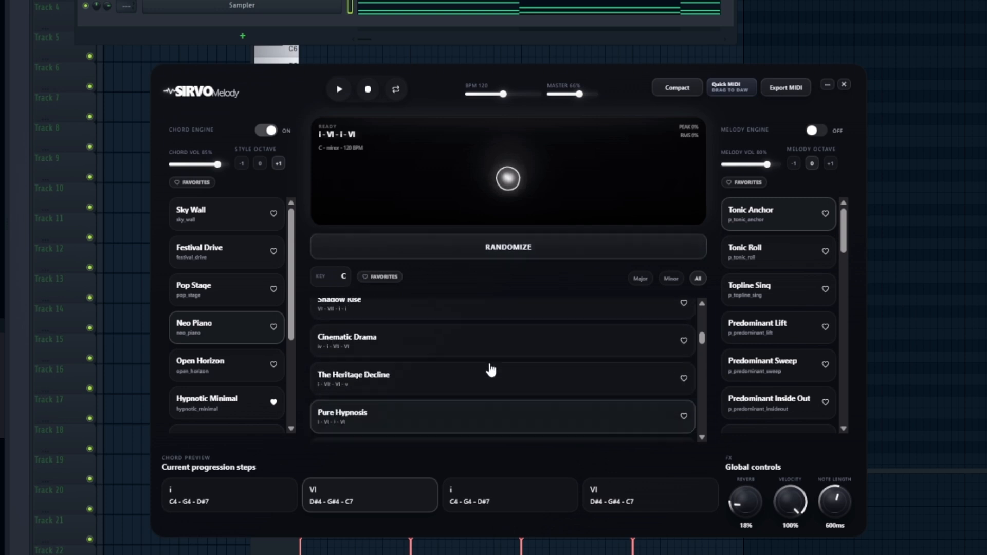
{"action": "scroll", "coordinate": [492, 369], "scroll_direction": "down", "scroll_amount": 5}
{"action": "left_click", "coordinate": [641, 280]}
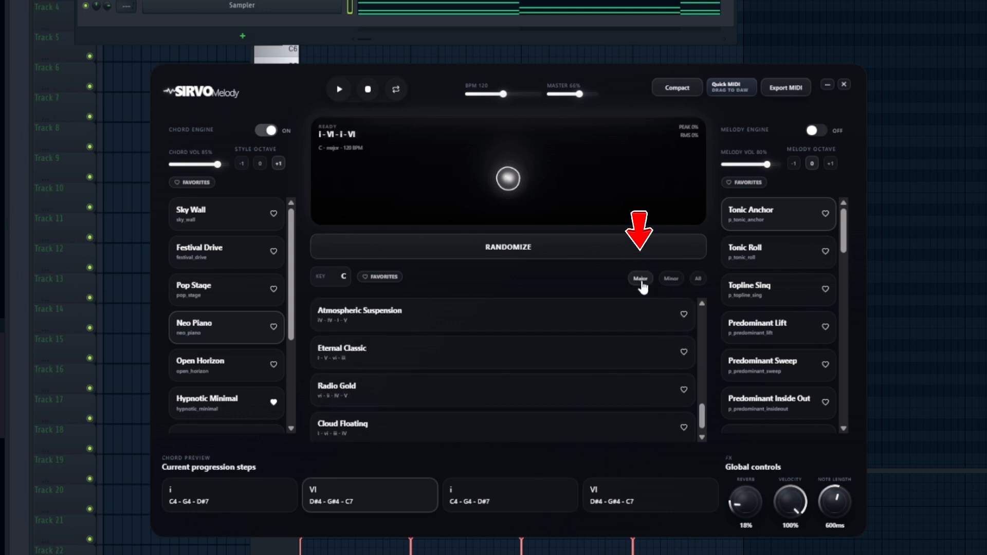
{"action": "left_click", "coordinate": [668, 281]}
{"action": "scroll", "coordinate": [628, 363], "scroll_direction": "down", "scroll_amount": 4}
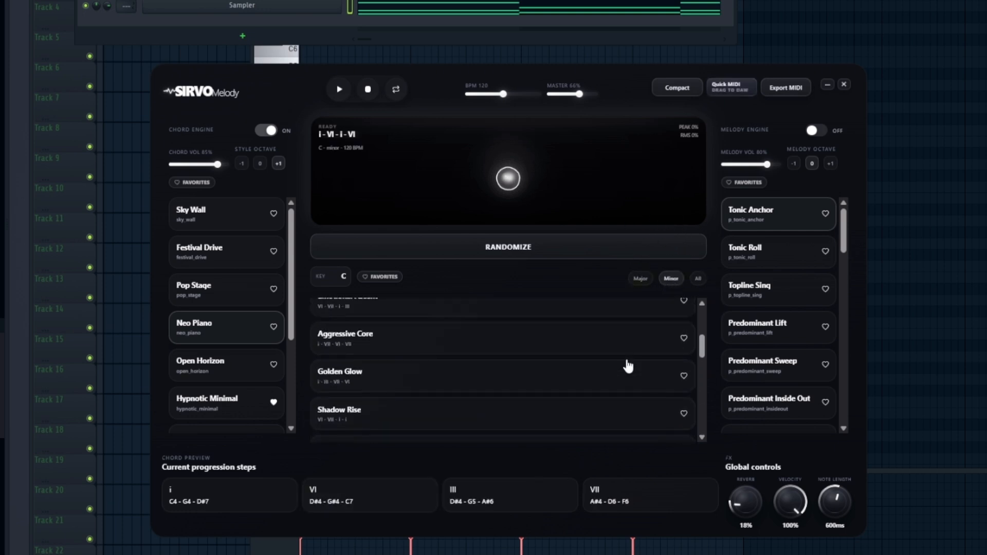
{"action": "scroll", "coordinate": [628, 366], "scroll_direction": "up", "scroll_amount": 4}
Set the key to D# and show only the Major chord progressions
{"action": "left_click", "coordinate": [342, 278]}
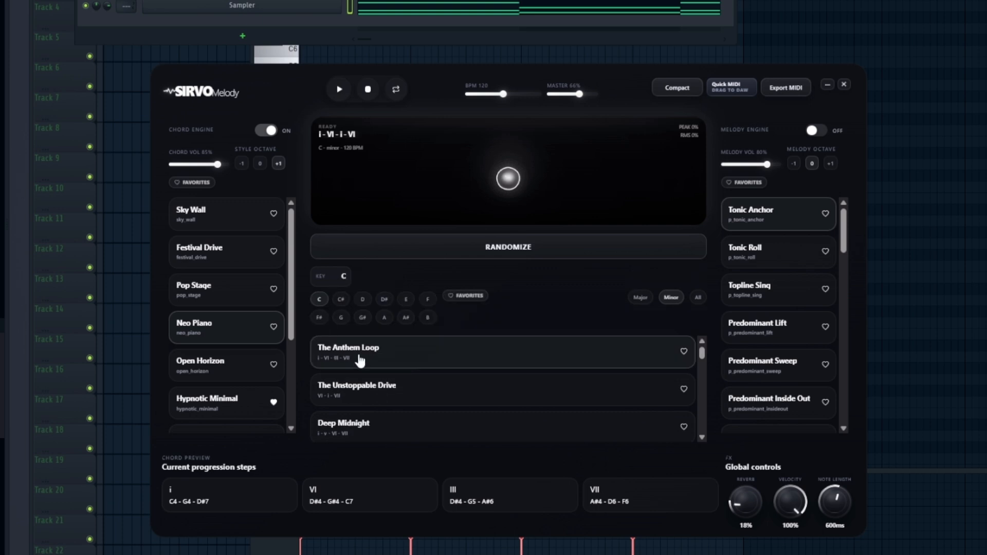
{"action": "left_click", "coordinate": [385, 300]}
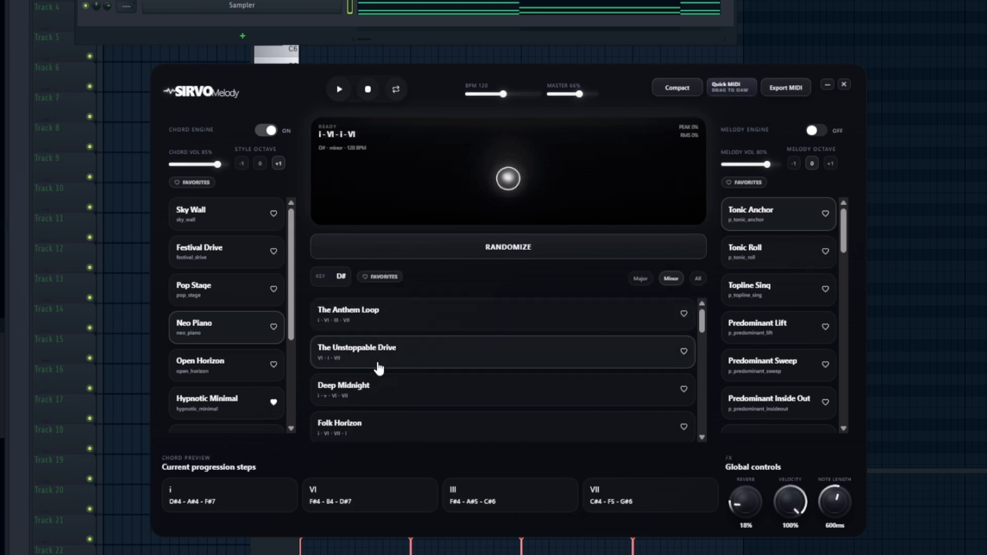
{"action": "left_click", "coordinate": [645, 280]}
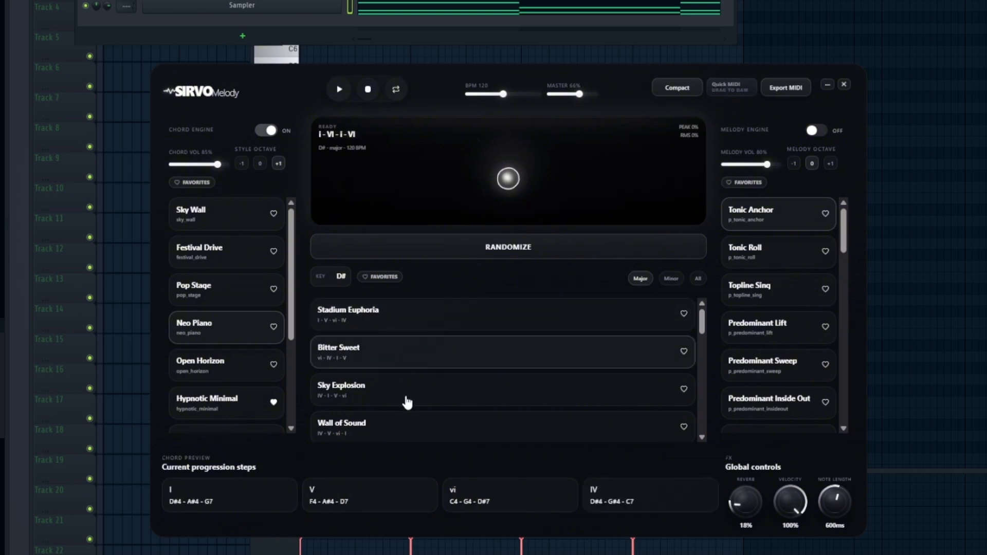
{"action": "left_click", "coordinate": [407, 402]}
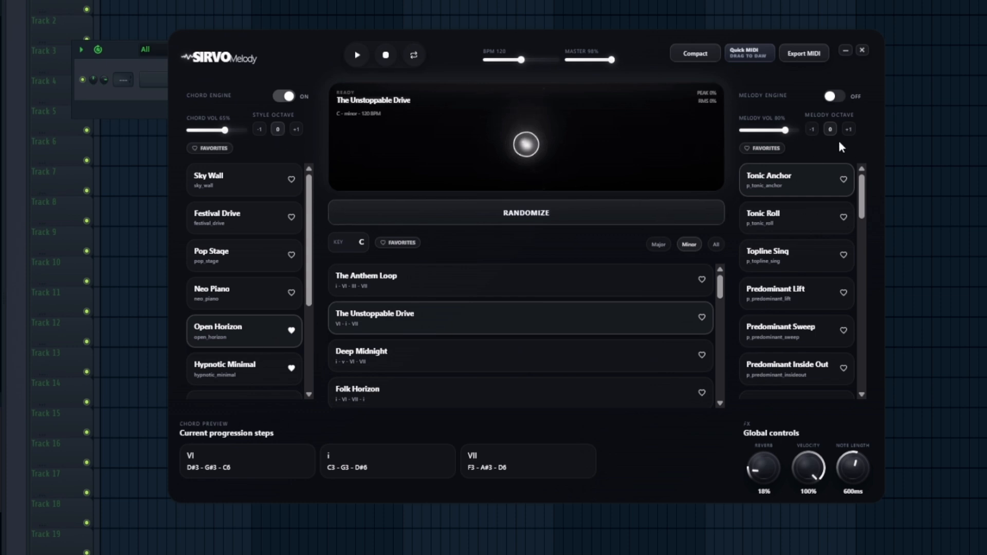
Turn on the melody engine with the Tonic Roll style and play The Unstoppable Drive progression
{"action": "left_click", "coordinate": [837, 96]}
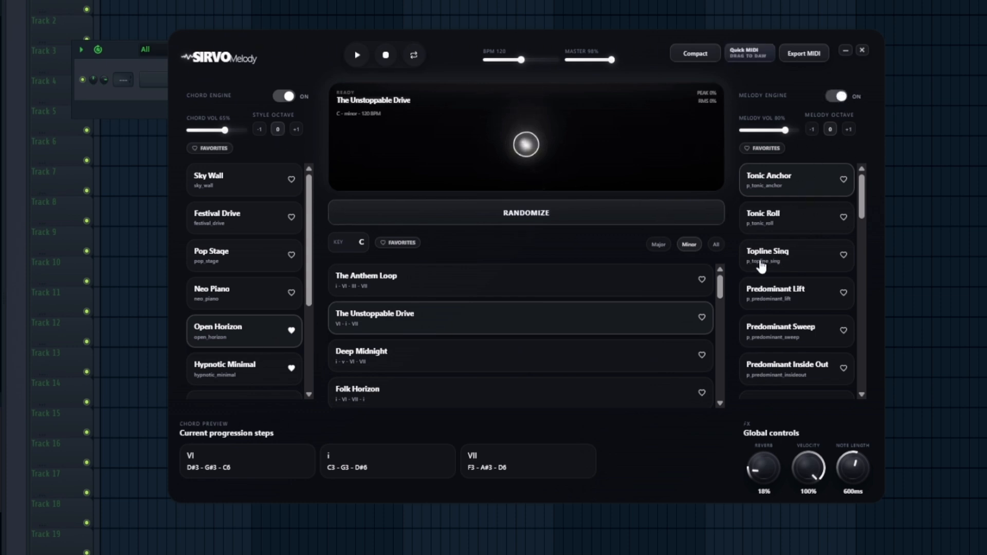
{"action": "left_click", "coordinate": [784, 224]}
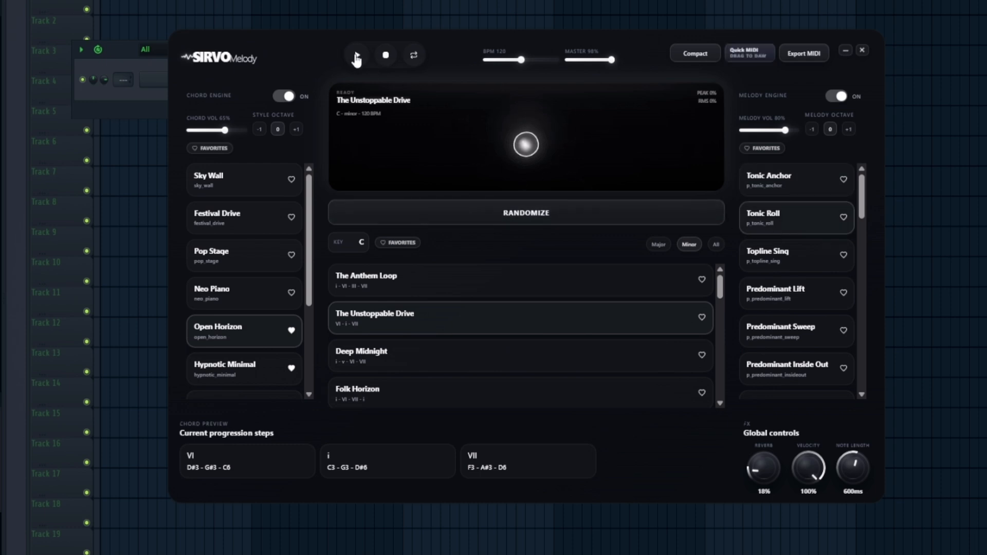
{"action": "left_click", "coordinate": [357, 55]}
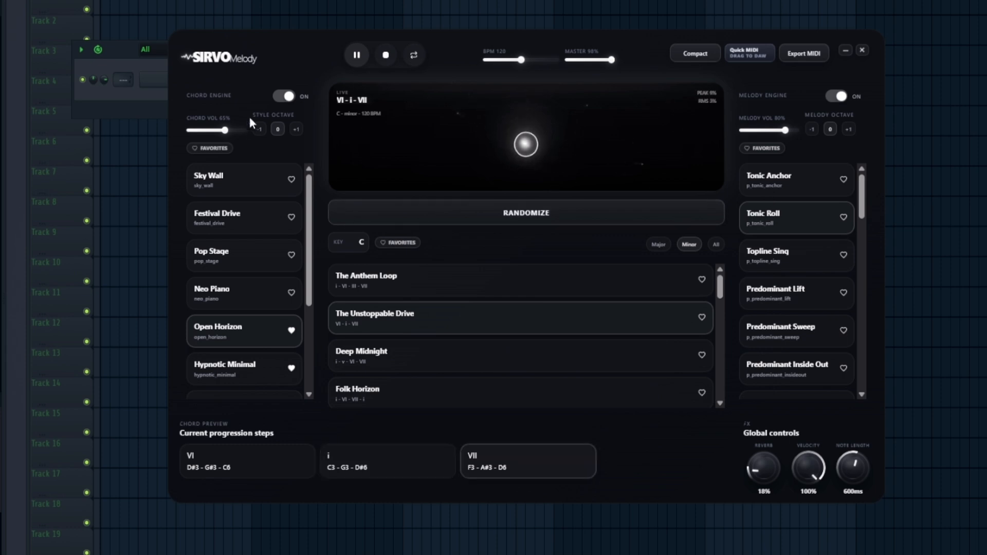
Adjust the playing sound with chord volume 42%, reverb 29% and melody octave +1
{"action": "left_click_drag", "start_coordinate": [225, 131], "coordinate": [213, 131]}
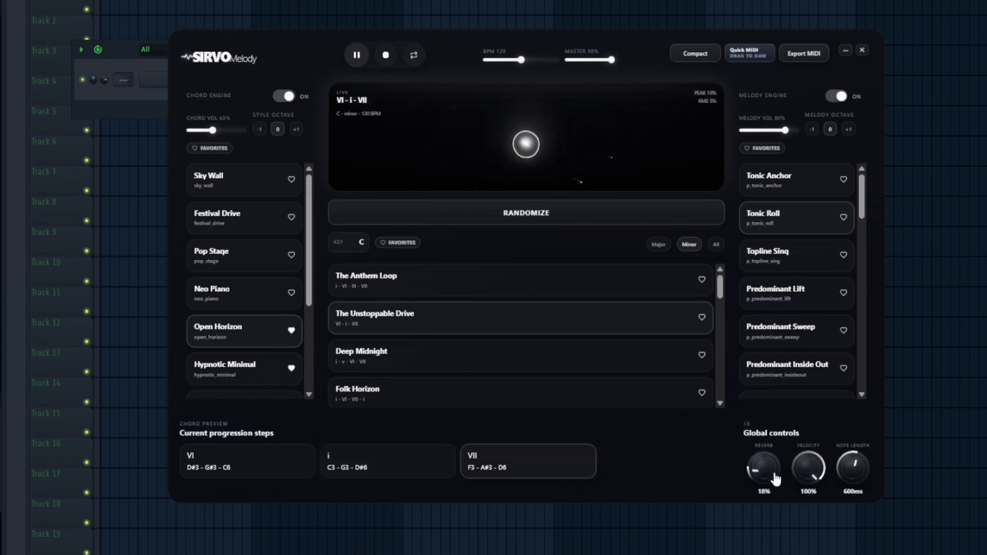
{"action": "left_click_drag", "start_coordinate": [761, 471], "coordinate": [767, 459]}
{"action": "left_click", "coordinate": [848, 129]}
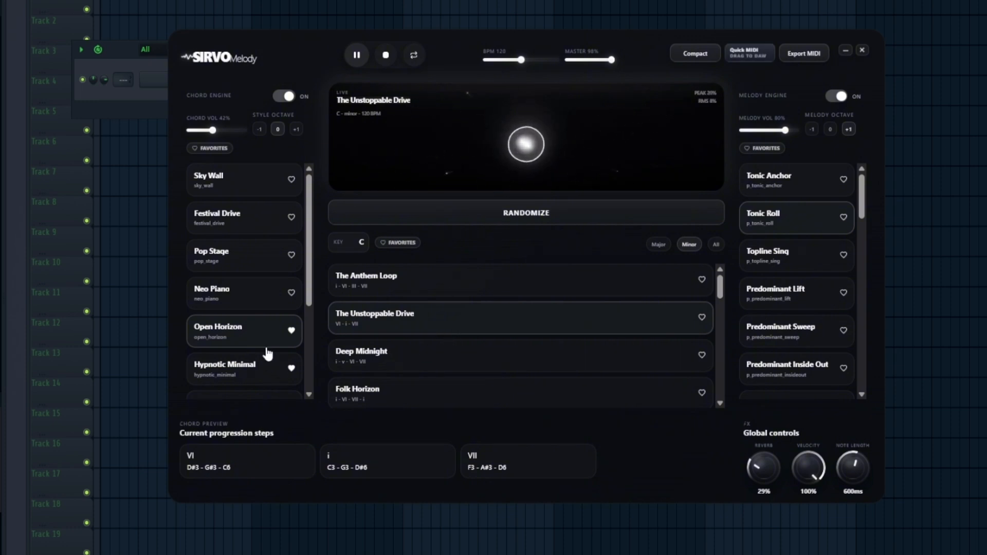
Switch the chord style to Hypnotic Minimal, set the melody octave to -1 and stop playback
{"action": "scroll", "coordinate": [273, 344], "scroll_direction": "down", "scroll_amount": 3}
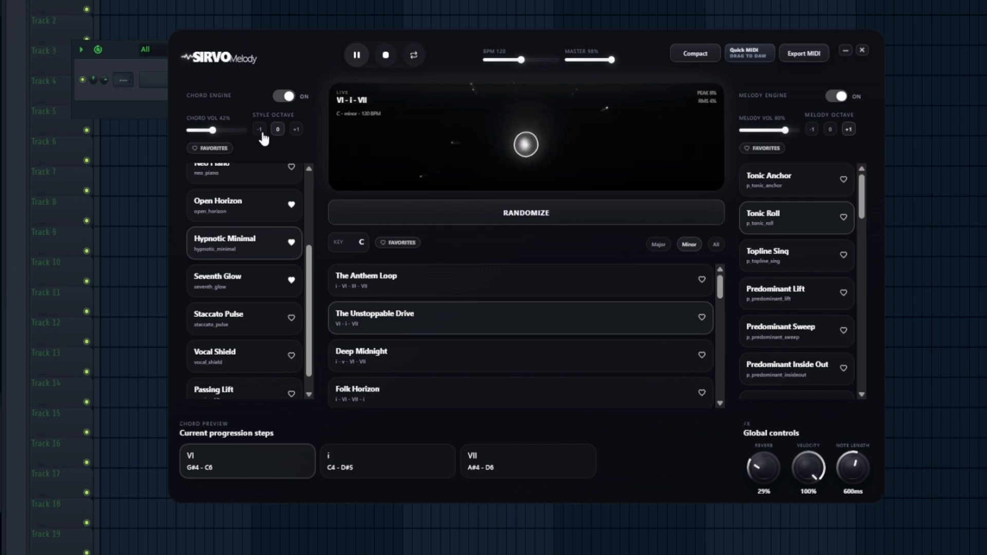
{"action": "left_click", "coordinate": [813, 129]}
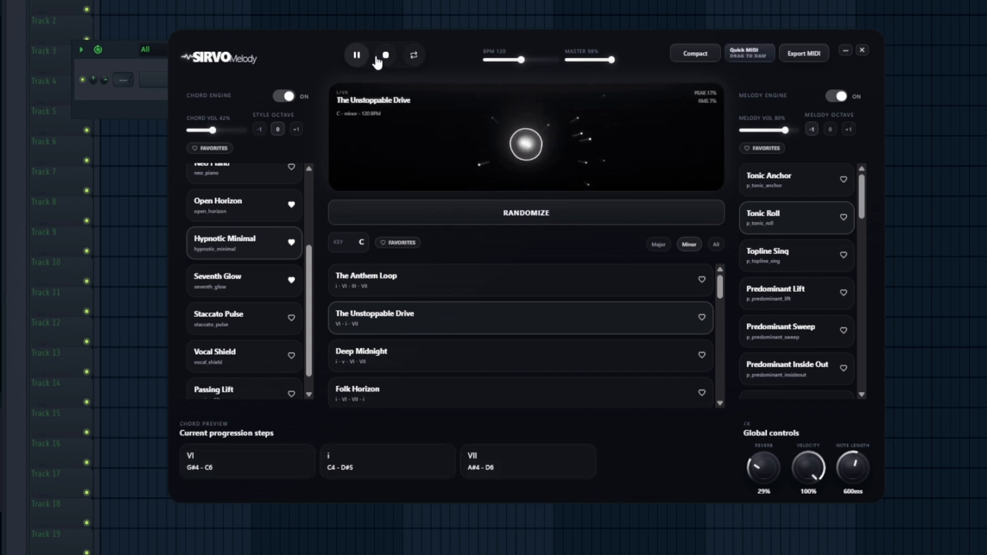
{"action": "left_click", "coordinate": [385, 57]}
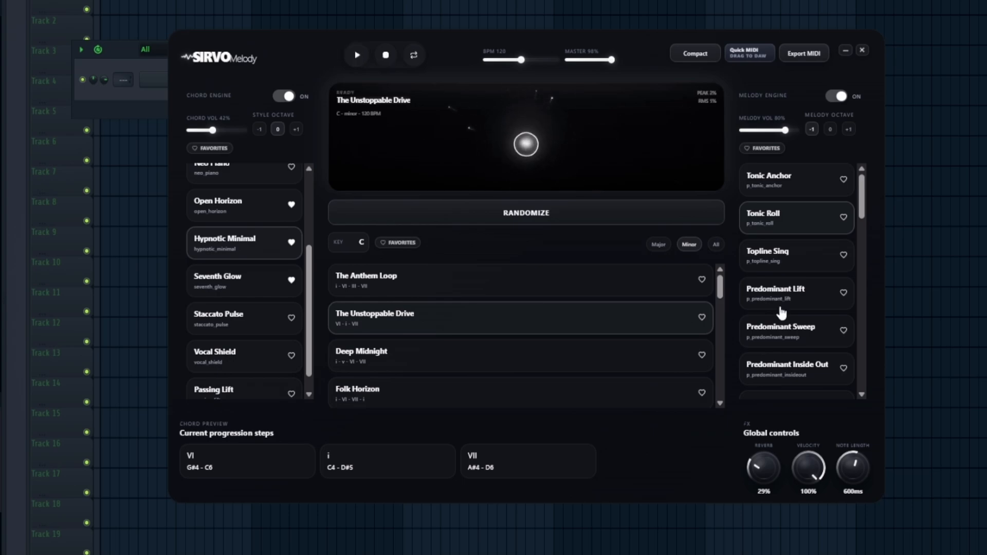
Play the progression with the style octave at -1 and select the Tri Loop 3x16 melody style
{"action": "left_click", "coordinate": [360, 63]}
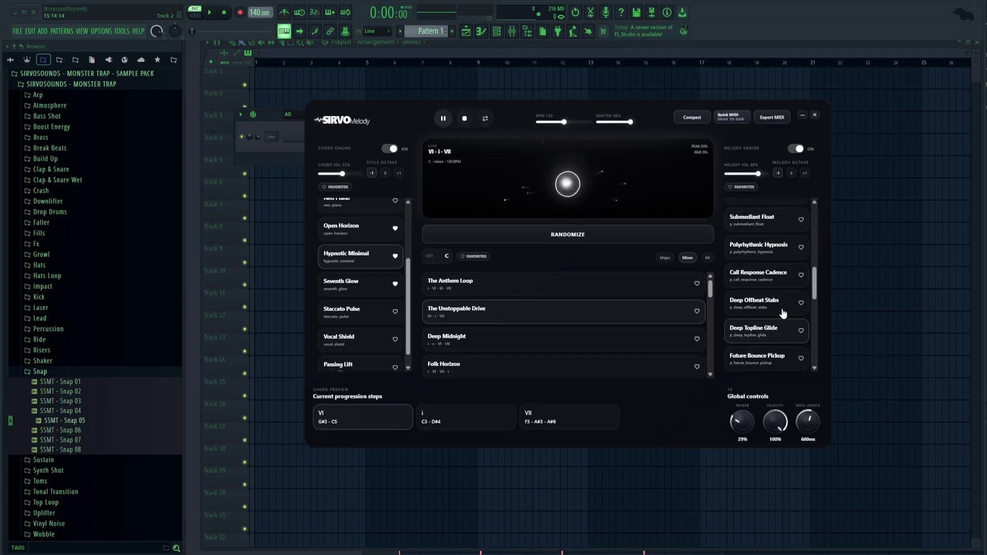
{"action": "scroll", "coordinate": [766, 308], "scroll_direction": "down", "scroll_amount": 3}
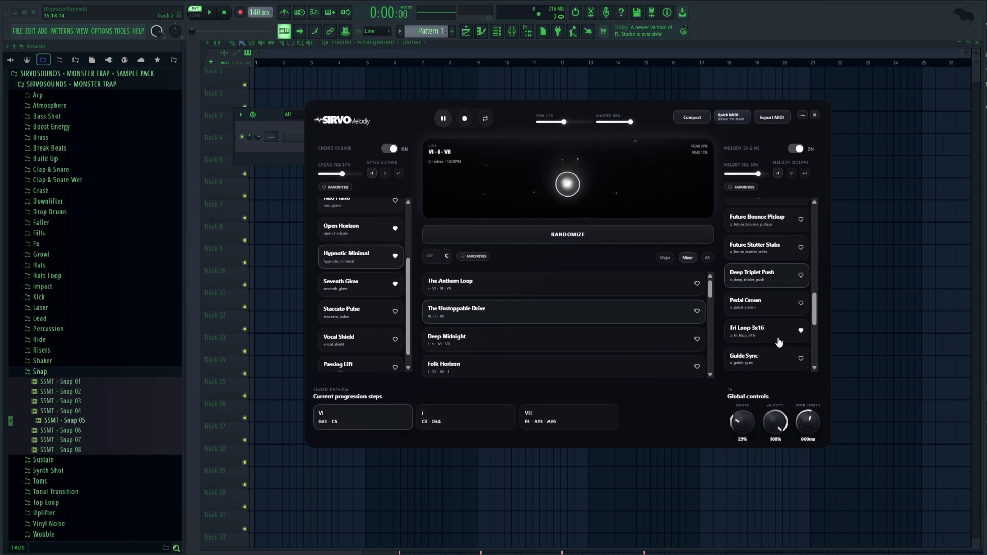
{"action": "left_click", "coordinate": [778, 336]}
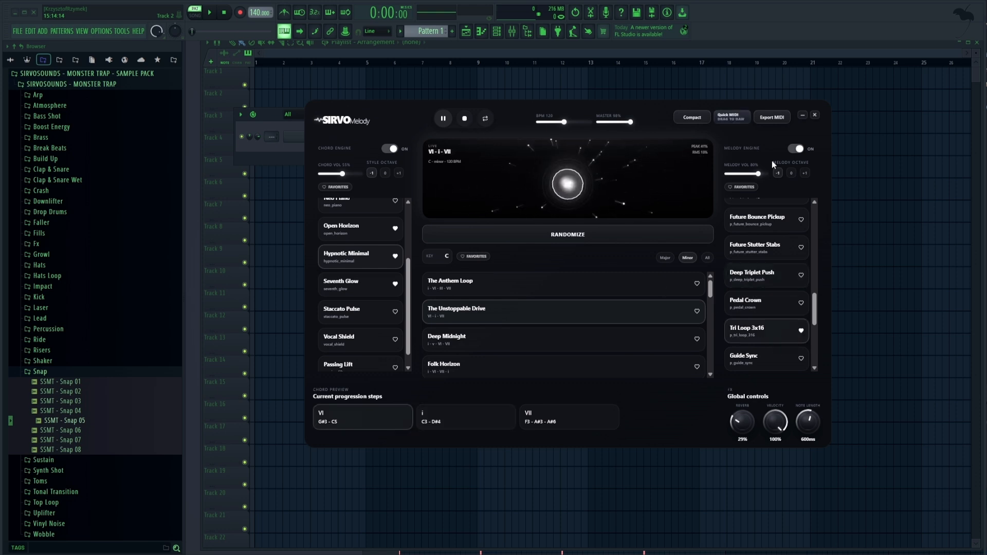
Set the melody octave to +1 and the style octave to 0, and lower the melody volume to about 29%
{"action": "left_click", "coordinate": [804, 175]}
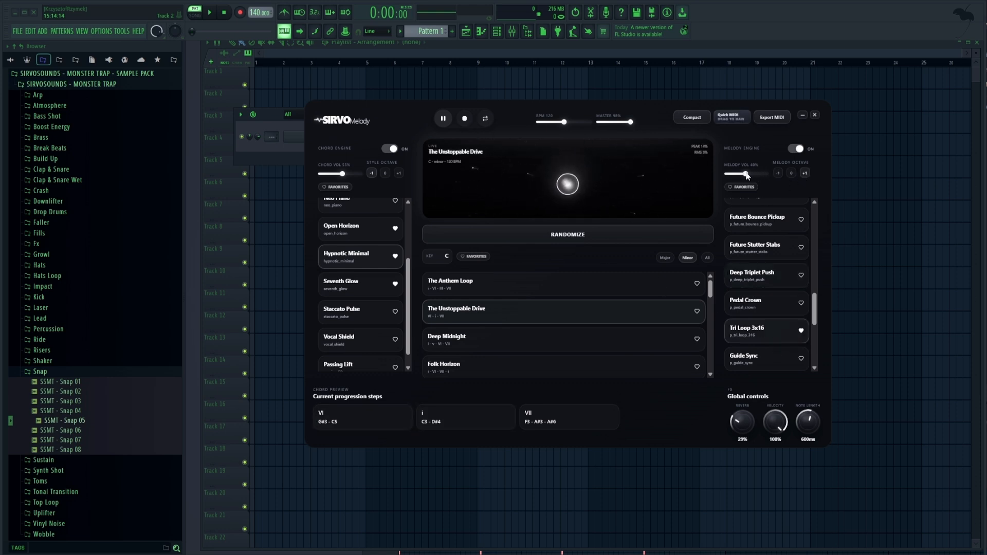
{"action": "left_click", "coordinate": [387, 174]}
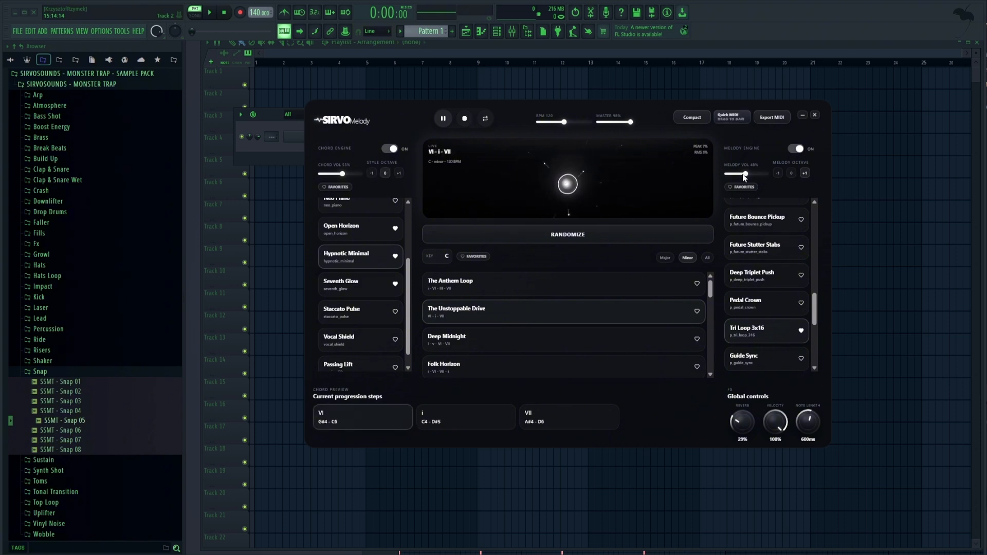
{"action": "left_click_drag", "start_coordinate": [745, 174], "coordinate": [741, 175]}
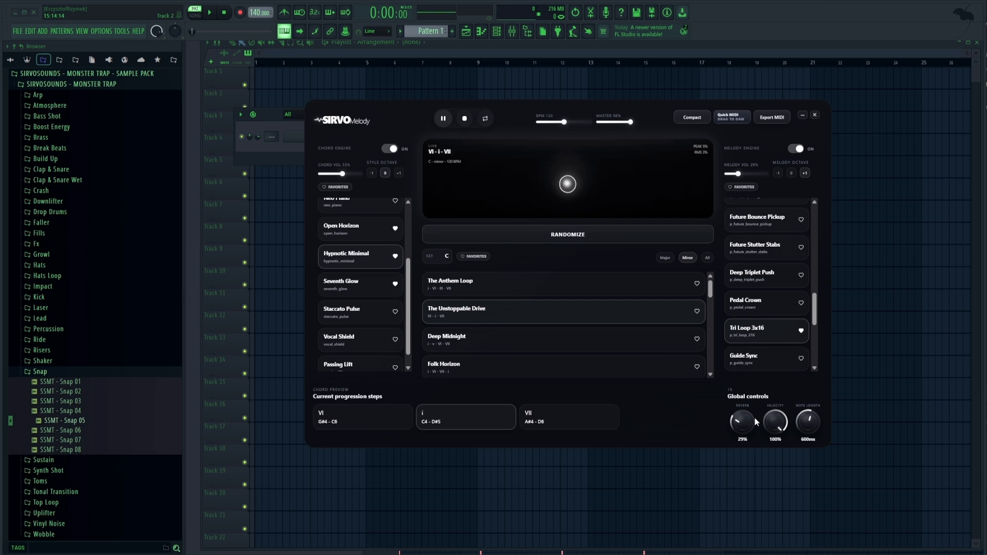
Set the reverb to 50% and the velocity to 82%, play The Unstoppable Drive and stop it
{"action": "left_click_drag", "start_coordinate": [756, 421], "coordinate": [749, 417]}
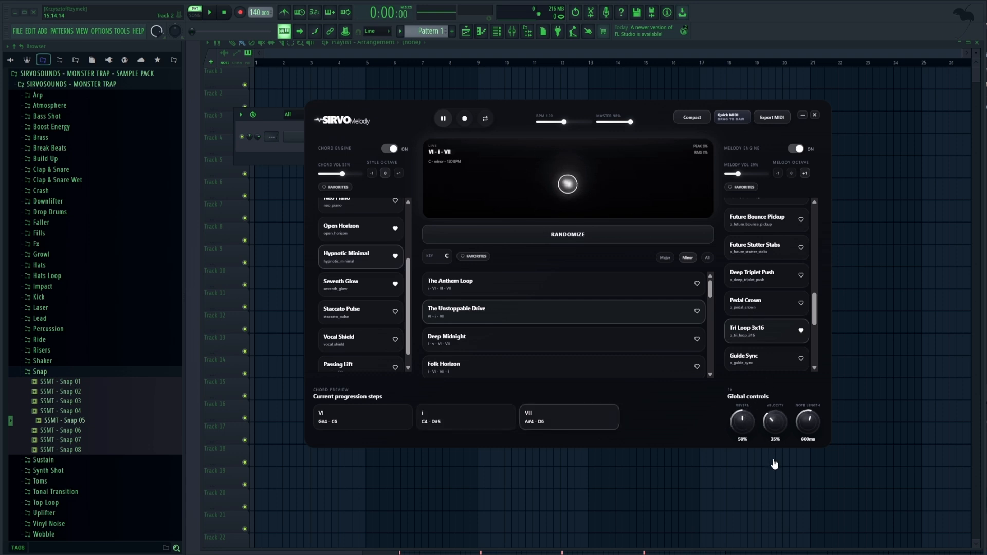
{"action": "left_click_drag", "start_coordinate": [777, 441], "coordinate": [776, 434]}
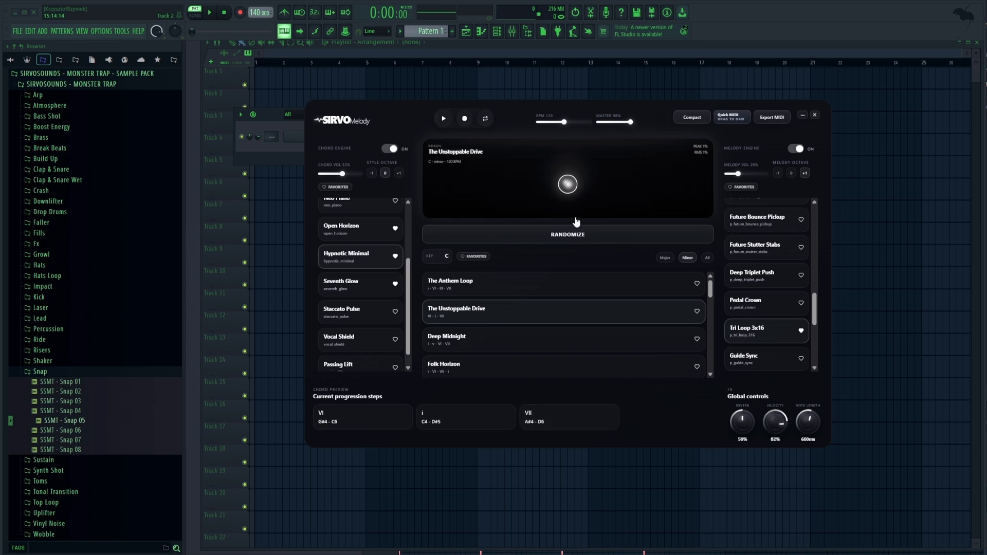
{"action": "left_click", "coordinate": [444, 118]}
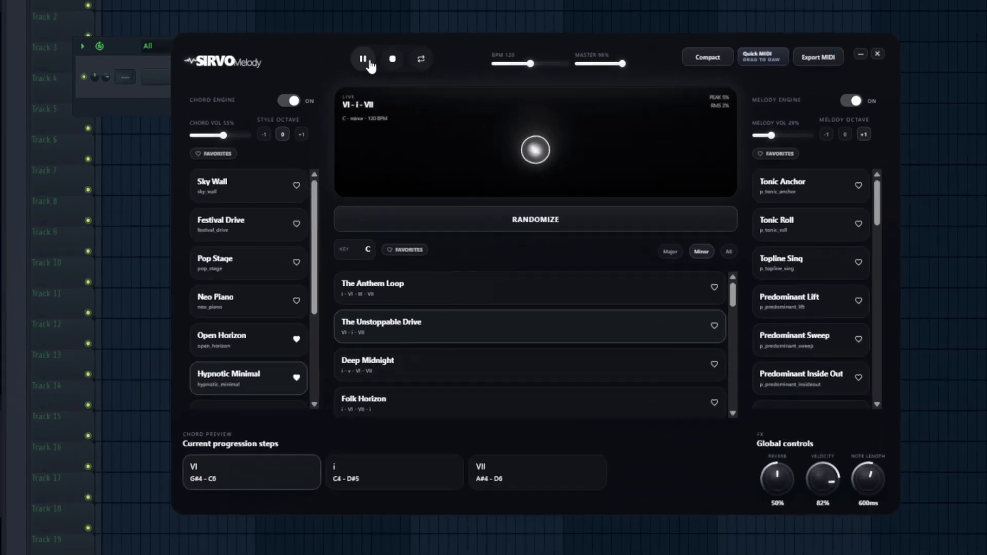
{"action": "left_click", "coordinate": [369, 62]}
Change the key to D# and play The Unstoppable Drive
{"action": "left_click", "coordinate": [368, 257]}
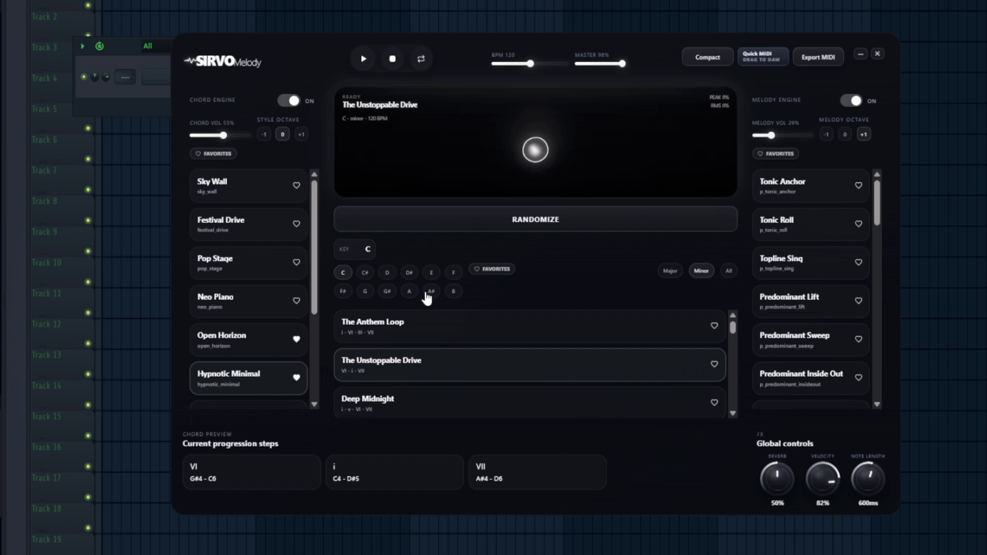
{"action": "left_click", "coordinate": [410, 273]}
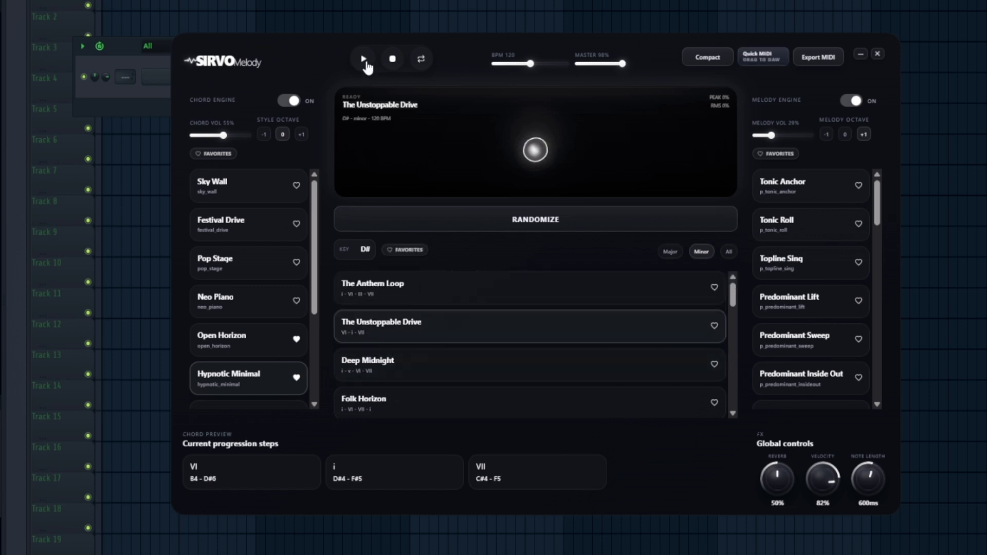
{"action": "left_click", "coordinate": [365, 61]}
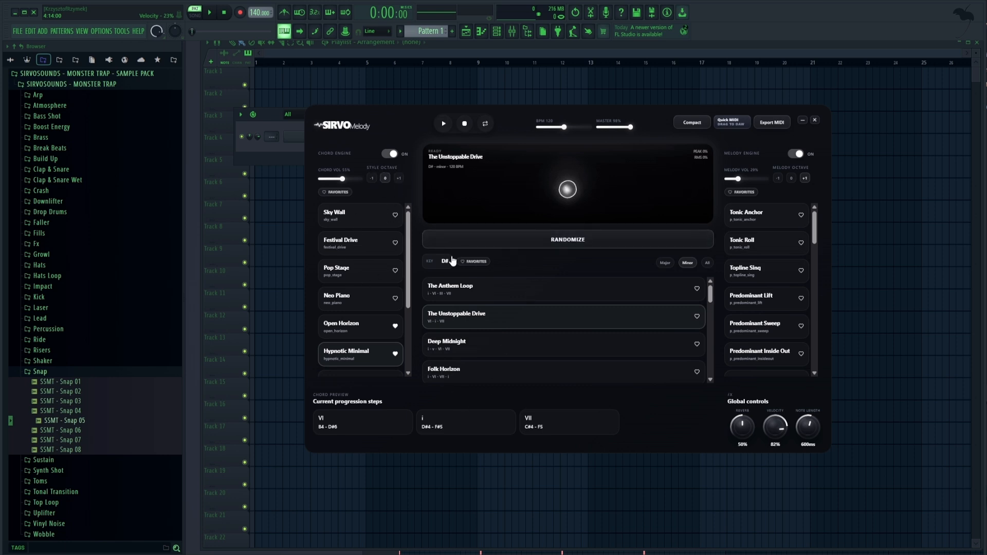
Browse the minor progressions, set the key to G# and randomize the chord and melody combination several times
{"action": "scroll", "coordinate": [565, 326], "scroll_direction": "down", "scroll_amount": 6}
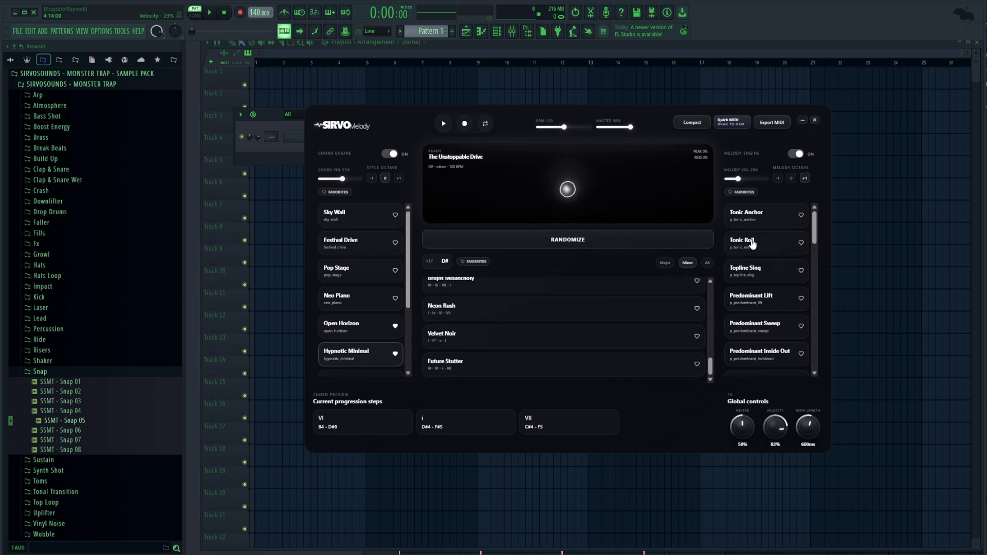
{"action": "scroll", "coordinate": [477, 312], "scroll_direction": "up", "scroll_amount": 2}
{"action": "left_click", "coordinate": [446, 261]}
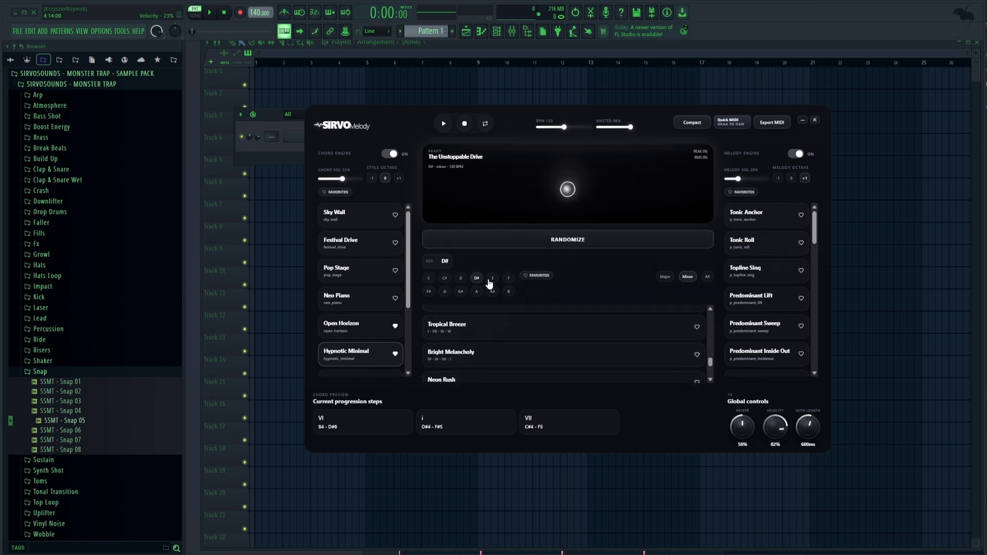
{"action": "left_click", "coordinate": [571, 241]}
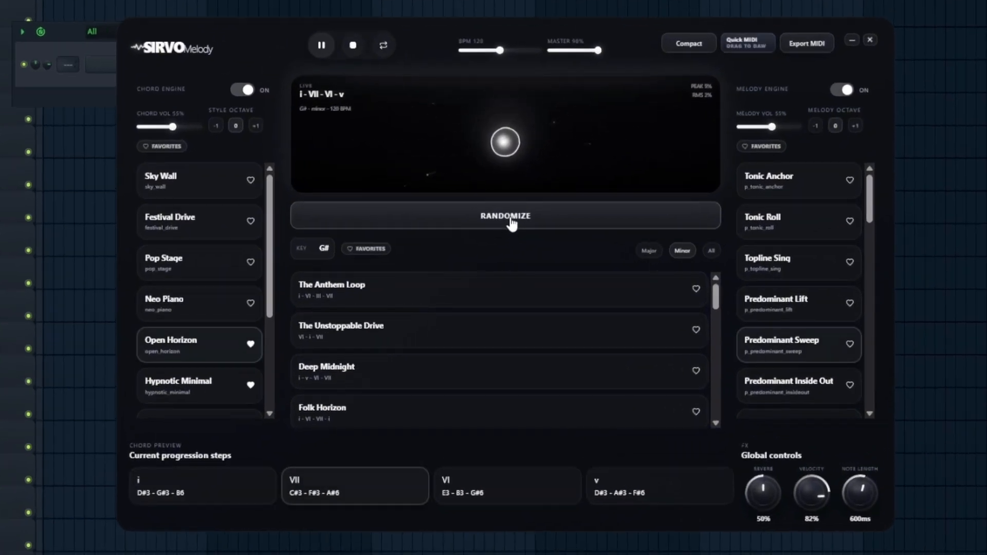
{"action": "left_click", "coordinate": [511, 217]}
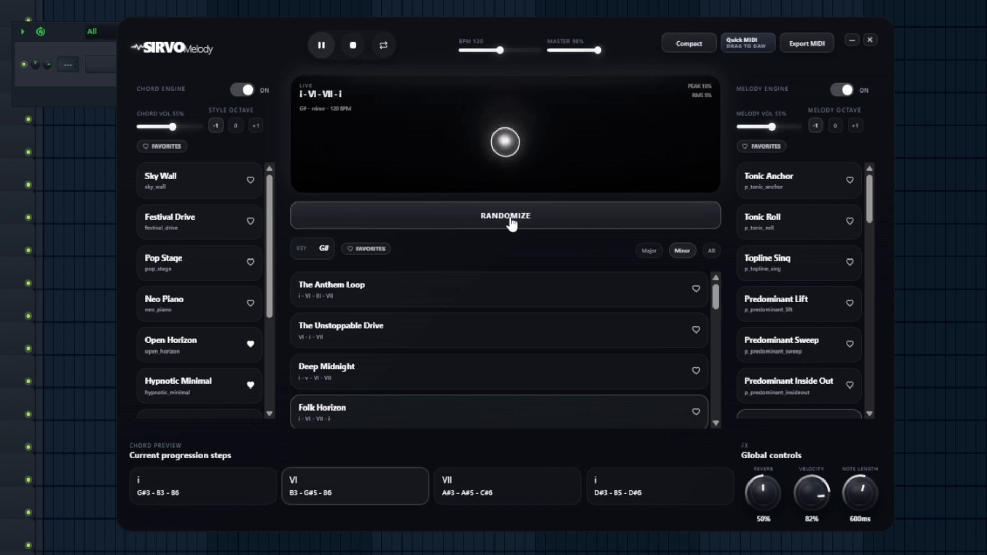
{"action": "left_click", "coordinate": [511, 217]}
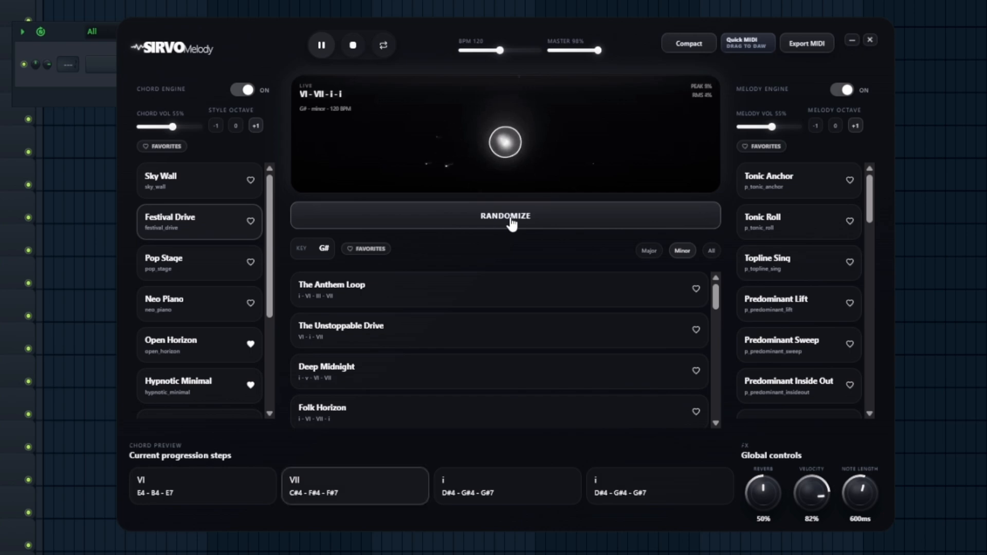
{"action": "left_click", "coordinate": [511, 220]}
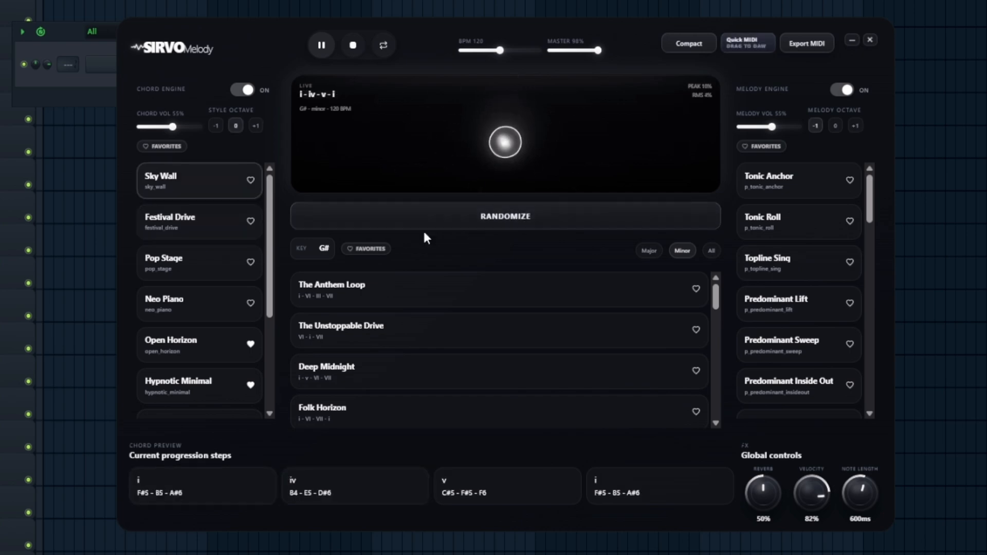
Change the key to C# and randomize several more chord and melody combinations
{"action": "left_click", "coordinate": [325, 250]}
{"action": "left_click", "coordinate": [319, 296]}
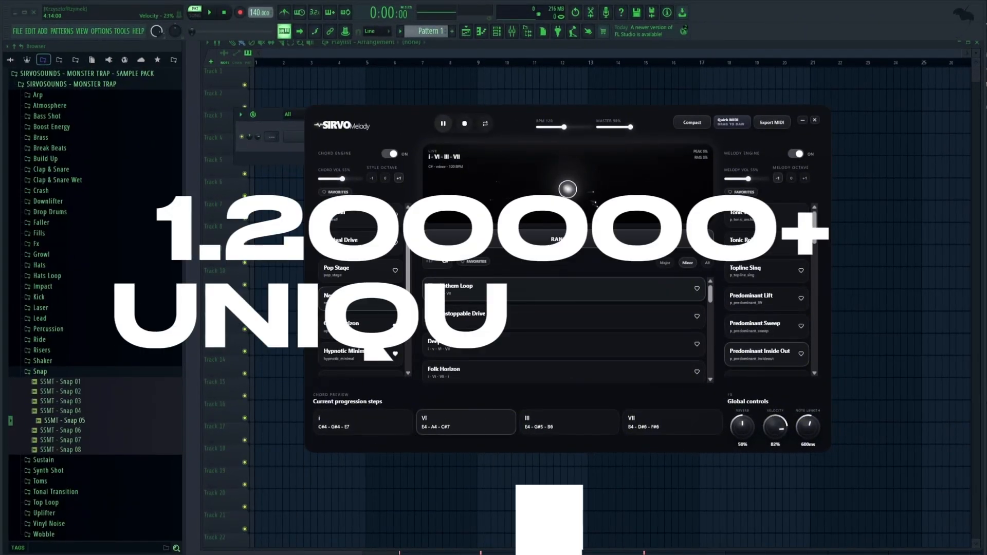
{"action": "left_click", "coordinate": [571, 240]}
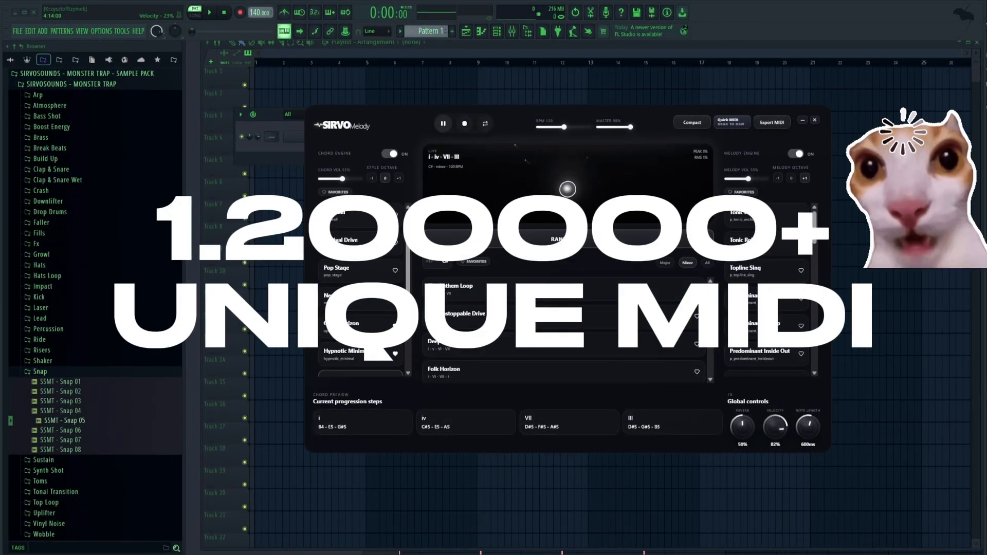
{"action": "left_click", "coordinate": [577, 242]}
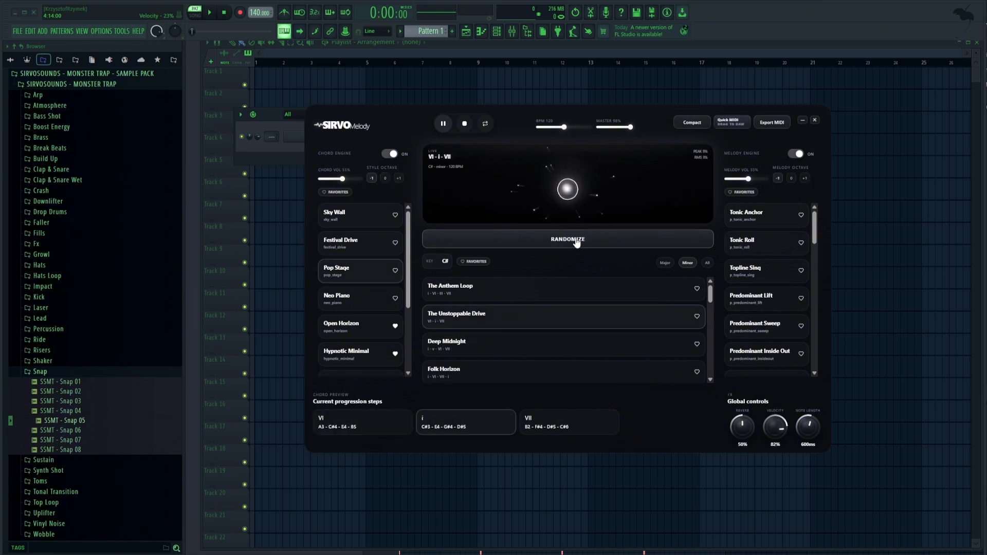
{"action": "left_click", "coordinate": [577, 241]}
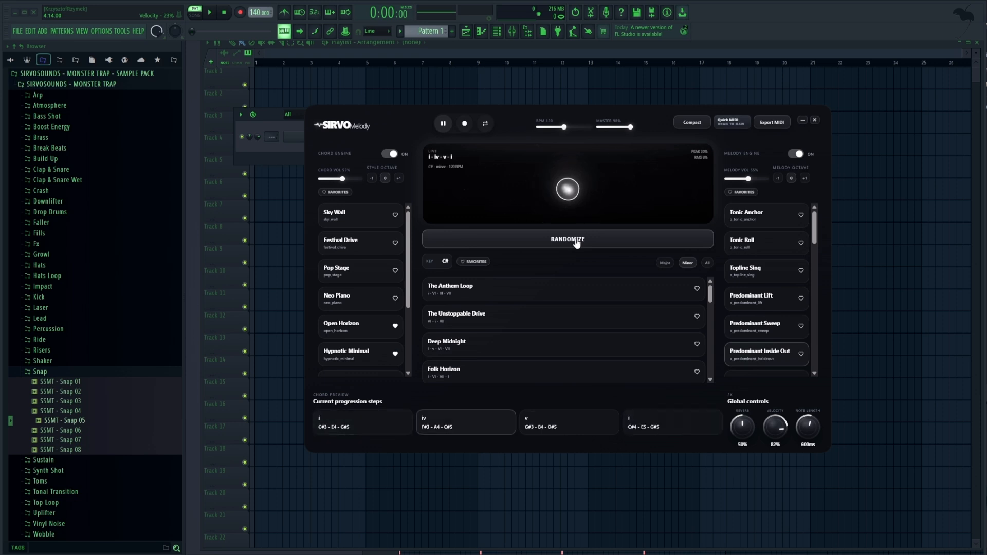
{"action": "left_click", "coordinate": [577, 242]}
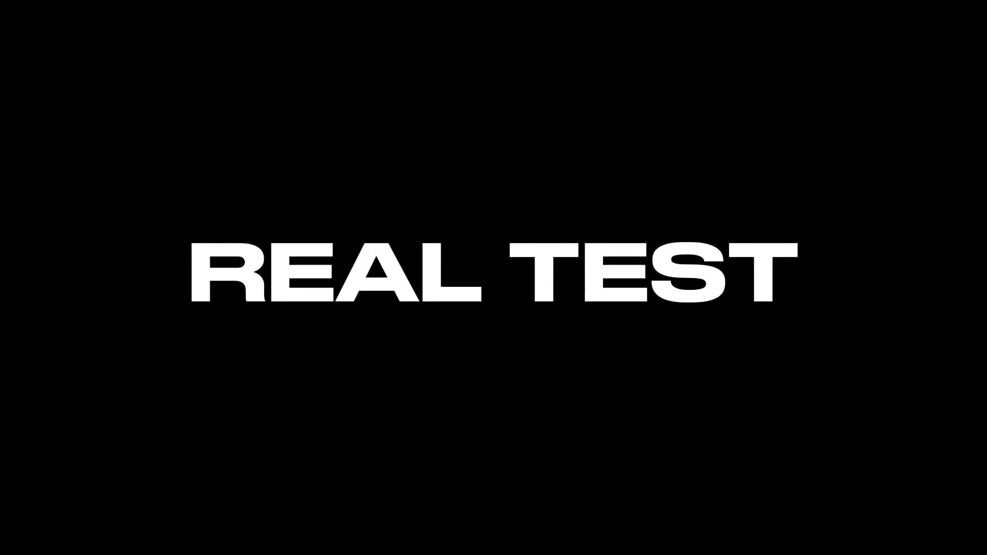
Audition Emotional Ascent in G minor, stop it, and preview the first chord of The Anthem Loop
{"action": "left_click", "coordinate": [491, 133]}
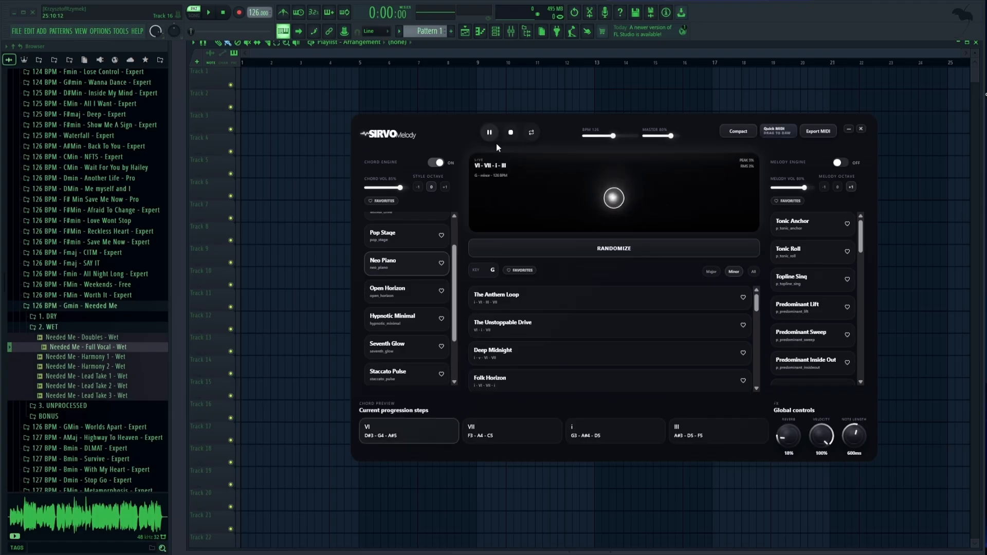
{"action": "scroll", "coordinate": [536, 314], "scroll_direction": "down", "scroll_amount": 5}
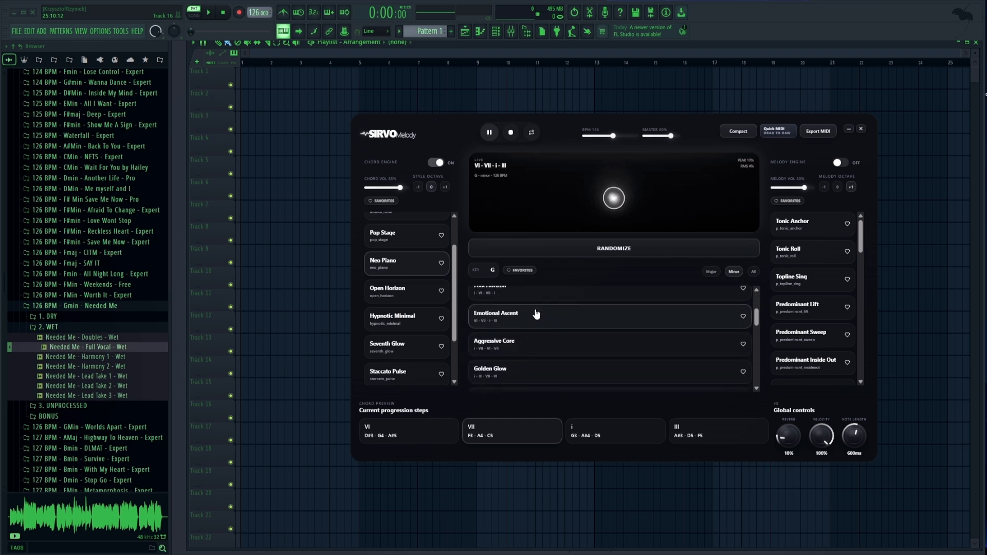
{"action": "scroll", "coordinate": [535, 314], "scroll_direction": "up", "scroll_amount": 5}
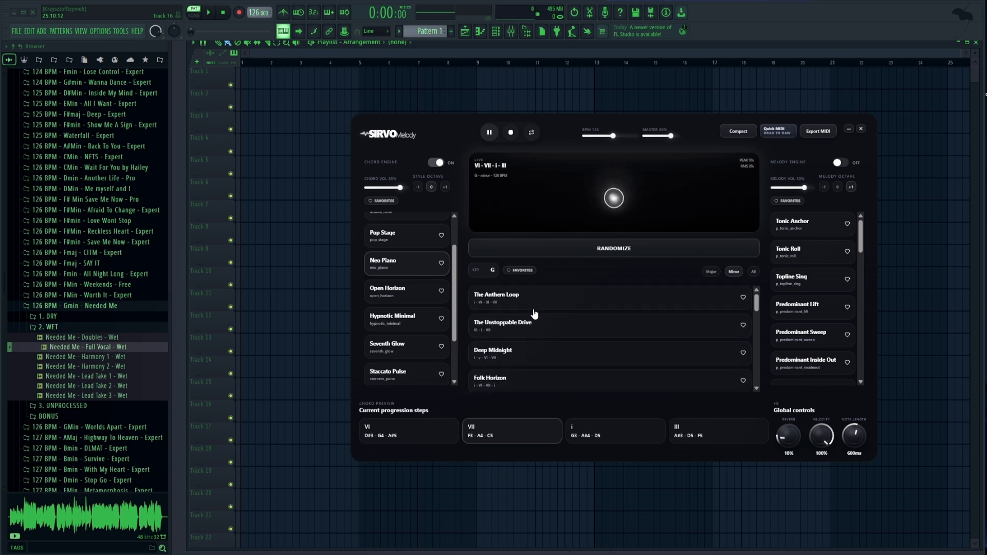
{"action": "left_click", "coordinate": [488, 134]}
{"action": "left_click", "coordinate": [424, 438]}
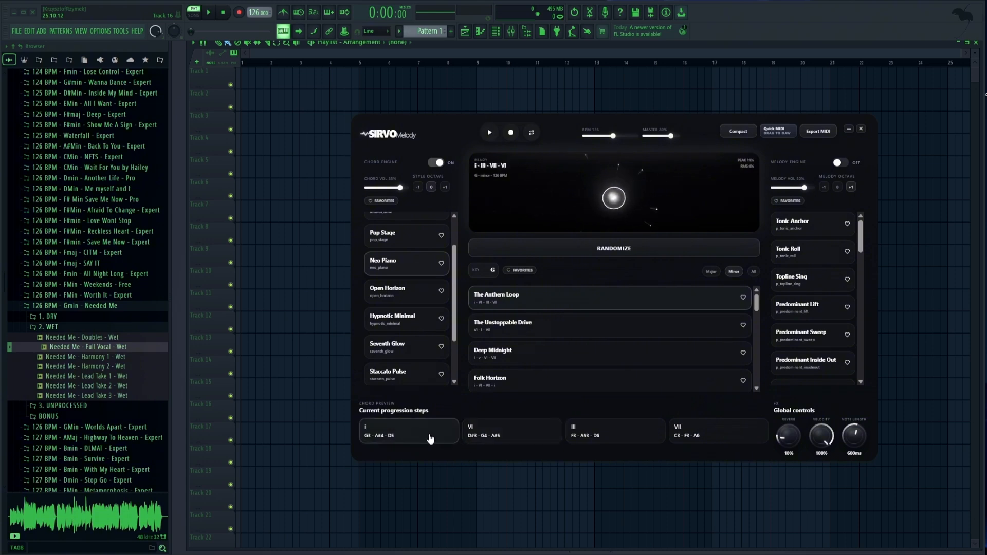
Select the Deep Midnight progression with the Hypnotic Minimal chord style and preview its individual chord steps
{"action": "left_click", "coordinate": [517, 354]}
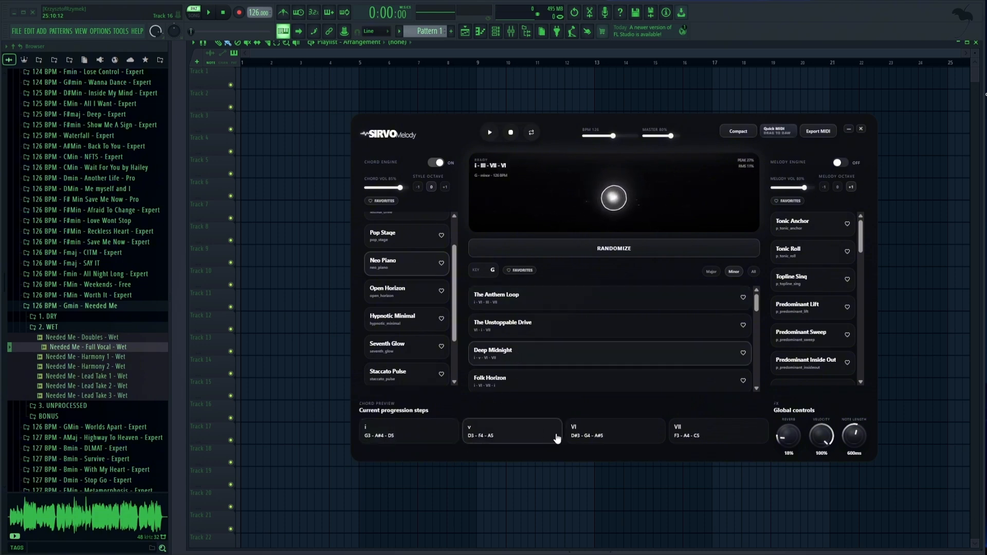
{"action": "left_click", "coordinate": [713, 429]}
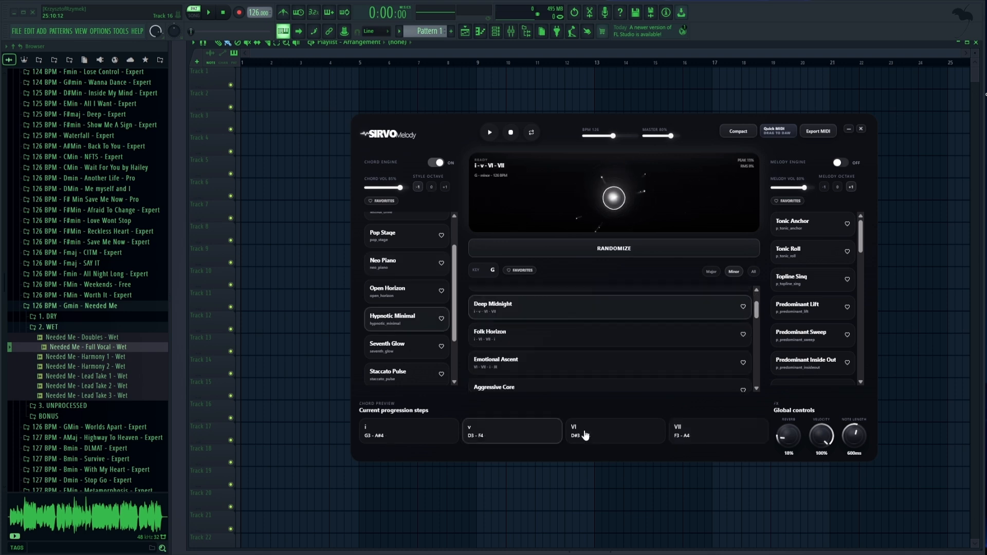
{"action": "left_click", "coordinate": [586, 436]}
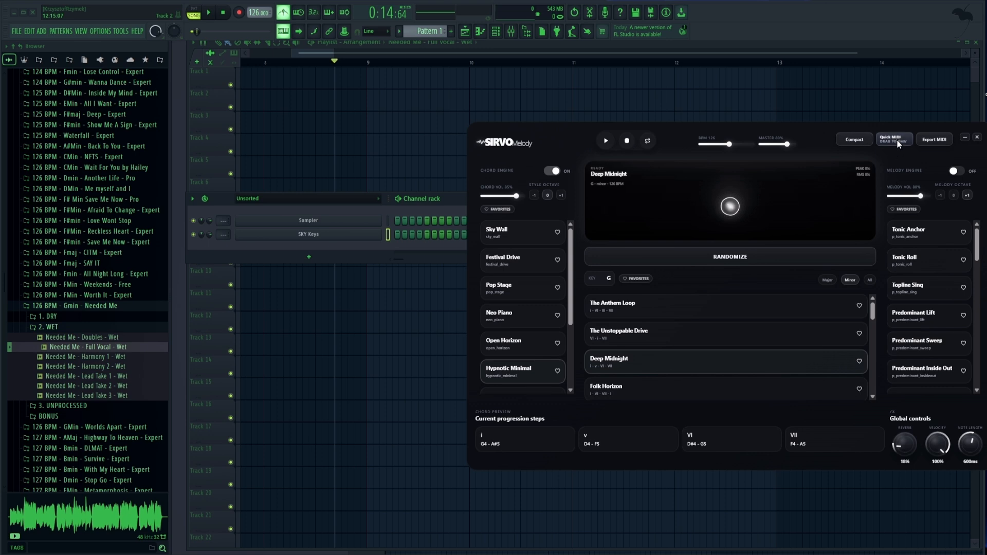
Bring the Deep Midnight MIDI into SKY Keys, place Pattern 1 on Track 10 at bar 9 and start playback
{"action": "left_click", "coordinate": [851, 144]}
{"action": "left_click", "coordinate": [635, 344]}
{"action": "left_click_drag", "start_coordinate": [425, 203], "coordinate": [406, 269]}
{"action": "key", "text": "space"}
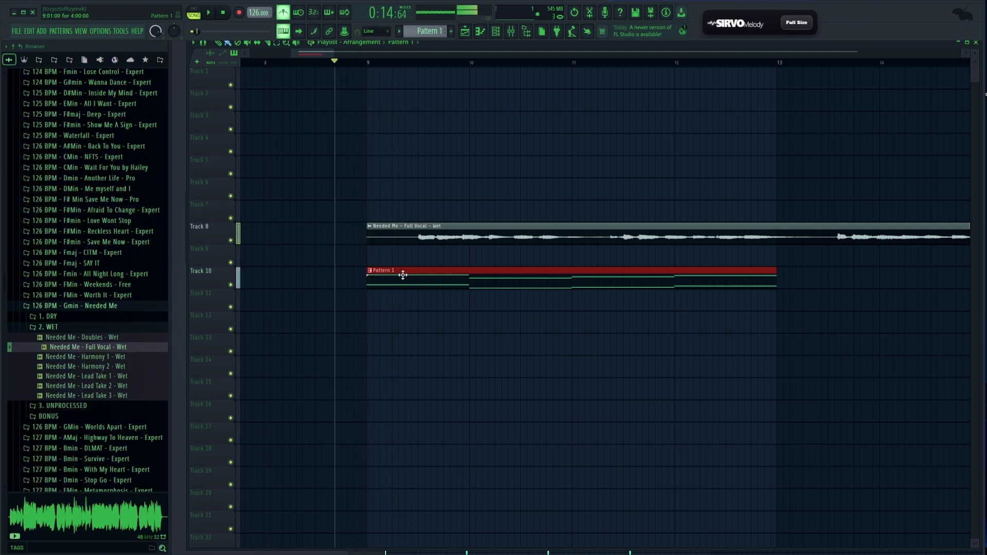
Transpose all notes of Pattern 1 down two octaves in the piano roll and return to the playlist
{"action": "double_click", "coordinate": [404, 270]}
{"action": "key", "text": "ctrl+a"}
{"action": "key", "text": "ctrl+Down"}
{"action": "key", "text": "ctrl+Down"}
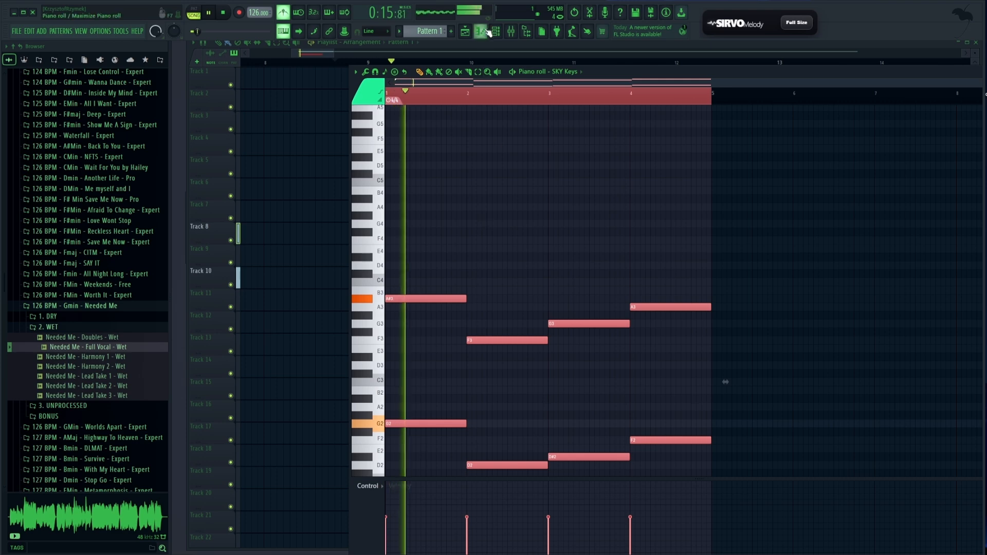
{"action": "key", "text": "F6"}
{"action": "left_click", "coordinate": [467, 31]}
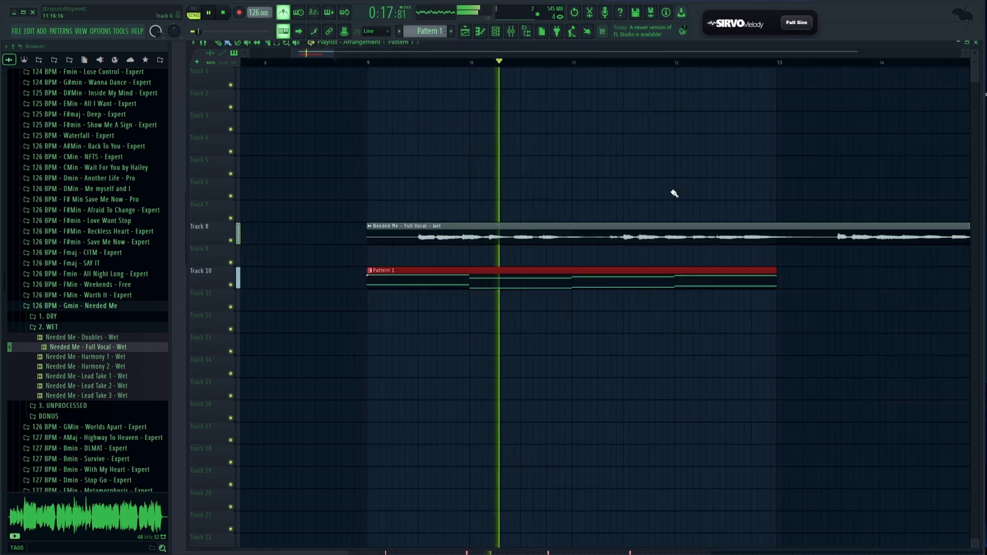
{"action": "left_click", "coordinate": [621, 294], "text": "ctrl"}
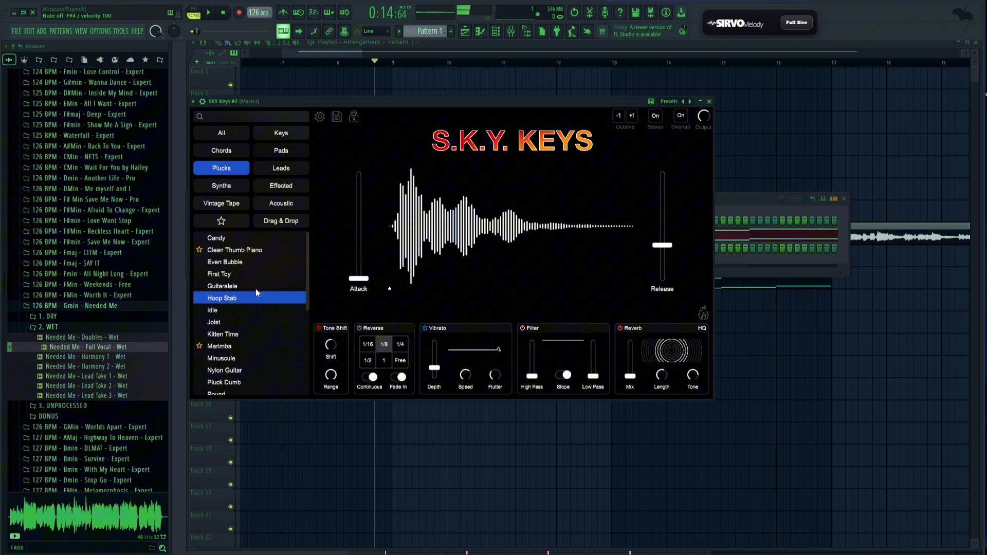
Choose the Joist pluck preset in SKY Keys #2 and bring the melody MIDI from SIRVO Melody into its piano roll
{"action": "left_click", "coordinate": [229, 322]}
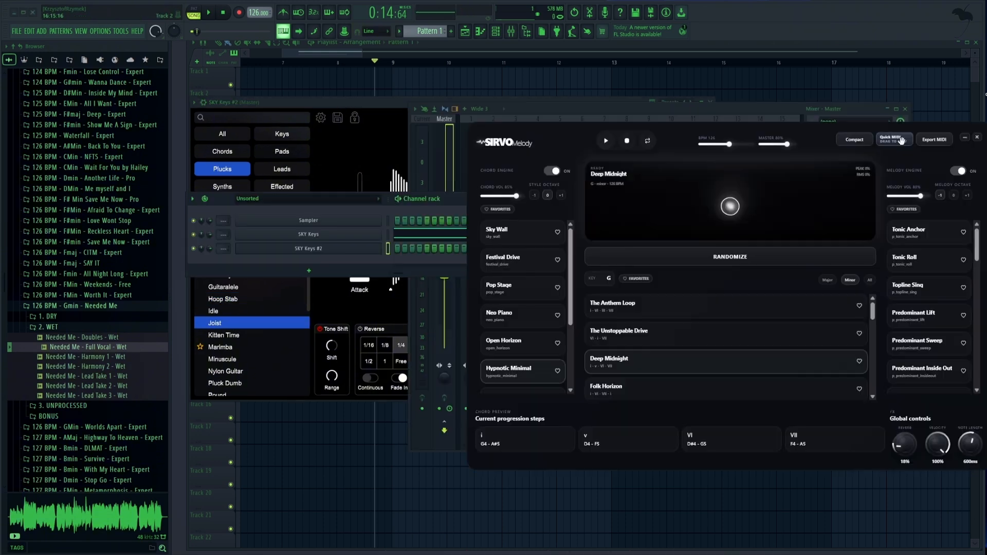
{"action": "left_click", "coordinate": [900, 140]}
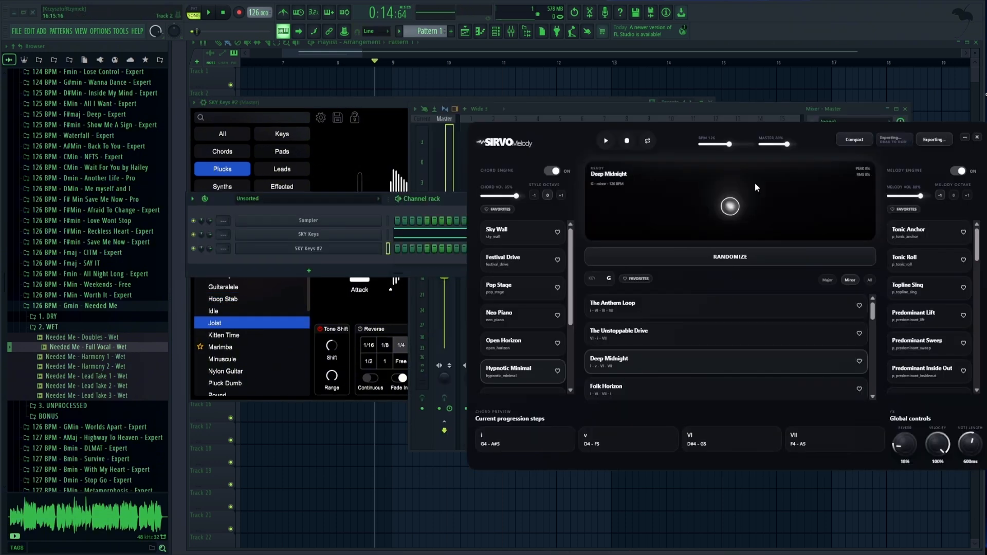
{"action": "left_click_drag", "start_coordinate": [362, 256], "coordinate": [363, 250]}
Play the arrangement and raise the Endless Smile intensity on the SKY Keys #2 mixer track to 45%
{"action": "key", "text": "space"}
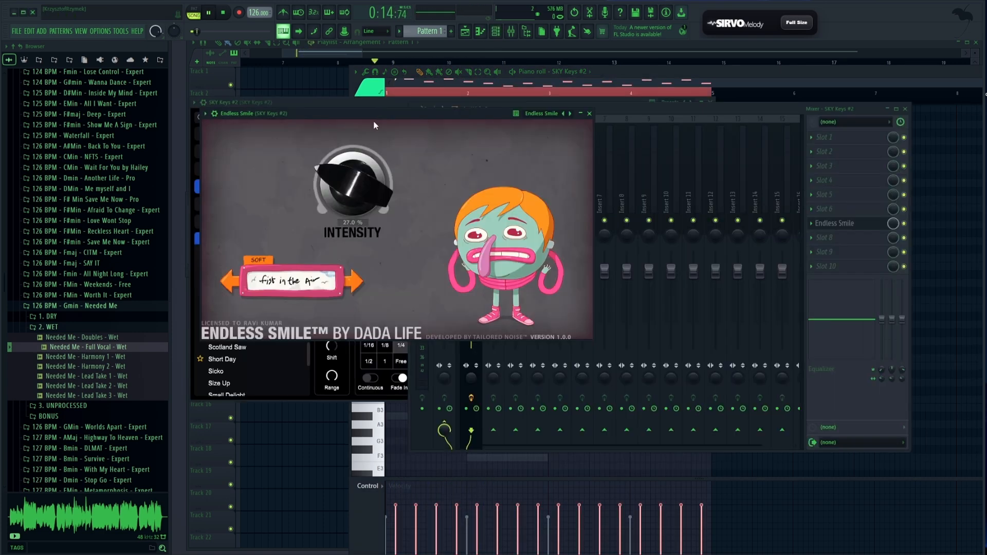
{"action": "left_click_drag", "start_coordinate": [360, 177], "coordinate": [359, 166]}
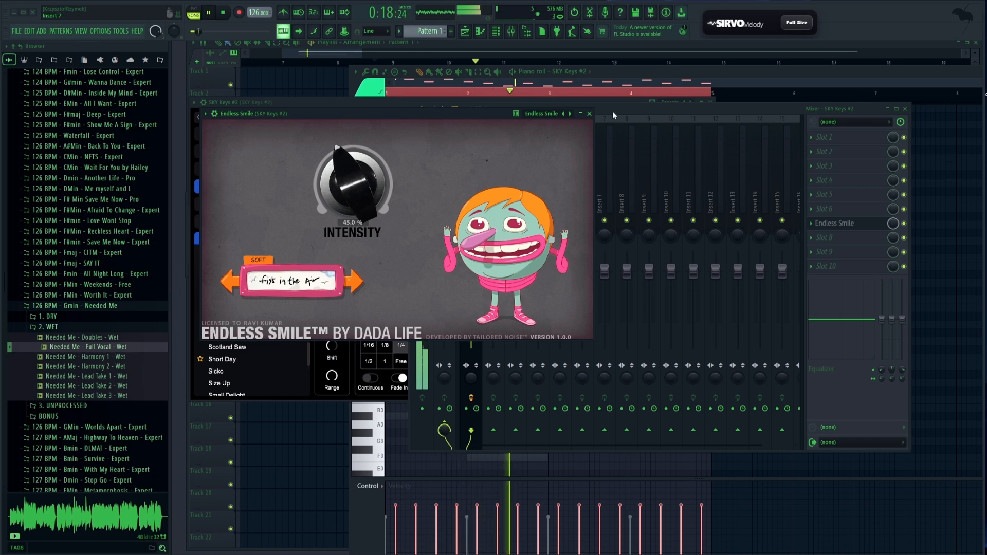
Stop the SIRVO Melody preview, import its melody MIDI with all tracks into SKY Keys #3 and play the arrangement
{"action": "left_click", "coordinate": [589, 113]}
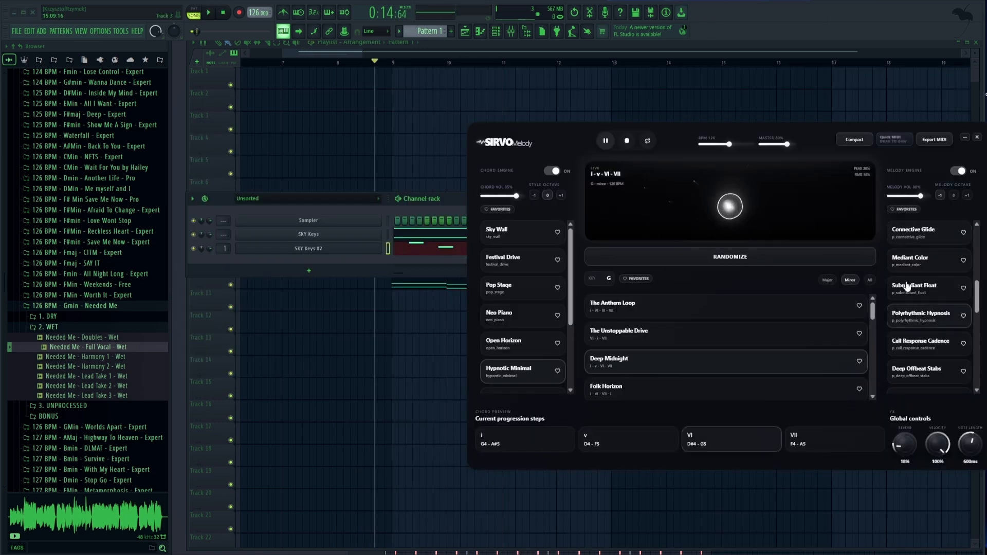
{"action": "left_click", "coordinate": [606, 142]}
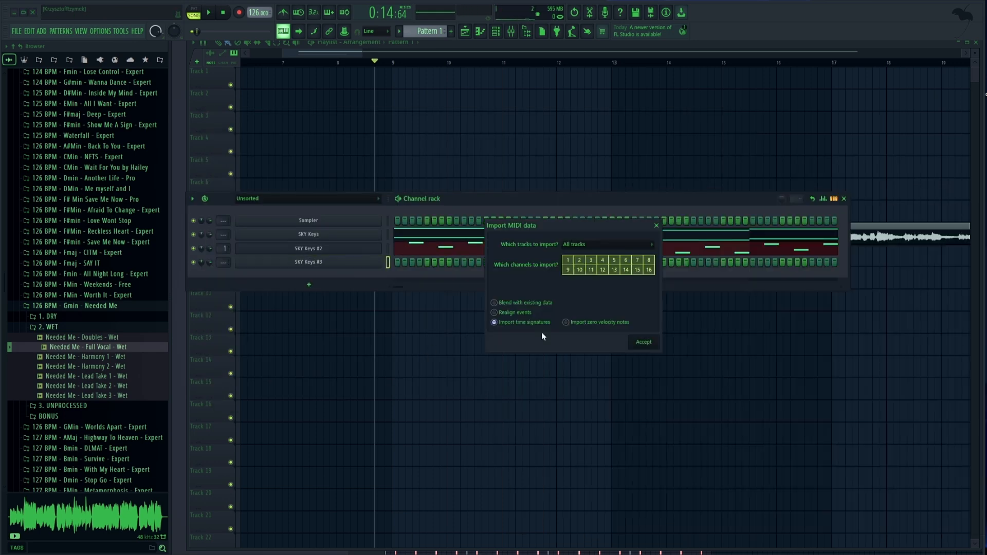
{"action": "left_click", "coordinate": [641, 341]}
{"action": "key", "text": "space"}
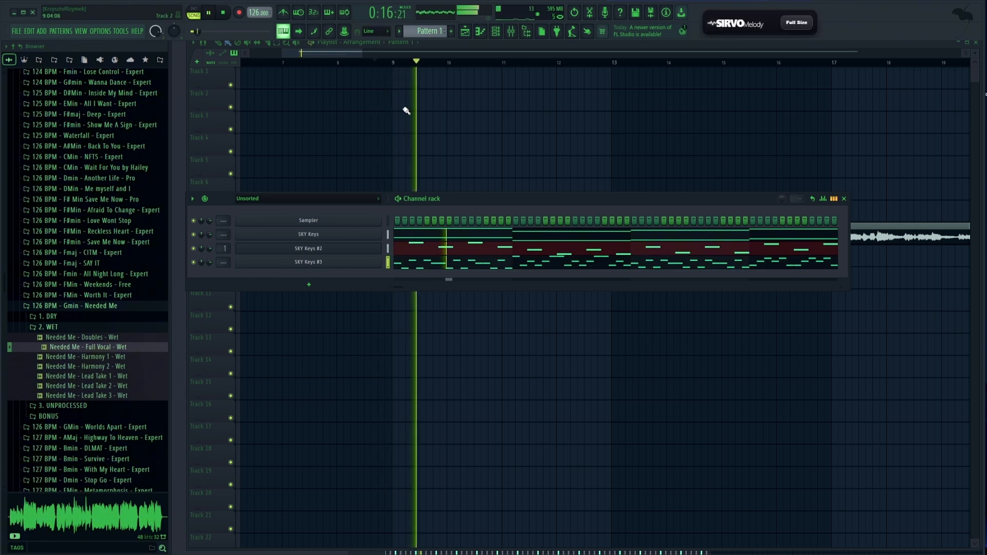
Solo the SKY Keys #3 channel, listen to it from the playback start and open its piano roll
{"action": "key", "text": "space"}
{"action": "right_click", "coordinate": [193, 262]}
{"action": "key", "text": "space"}
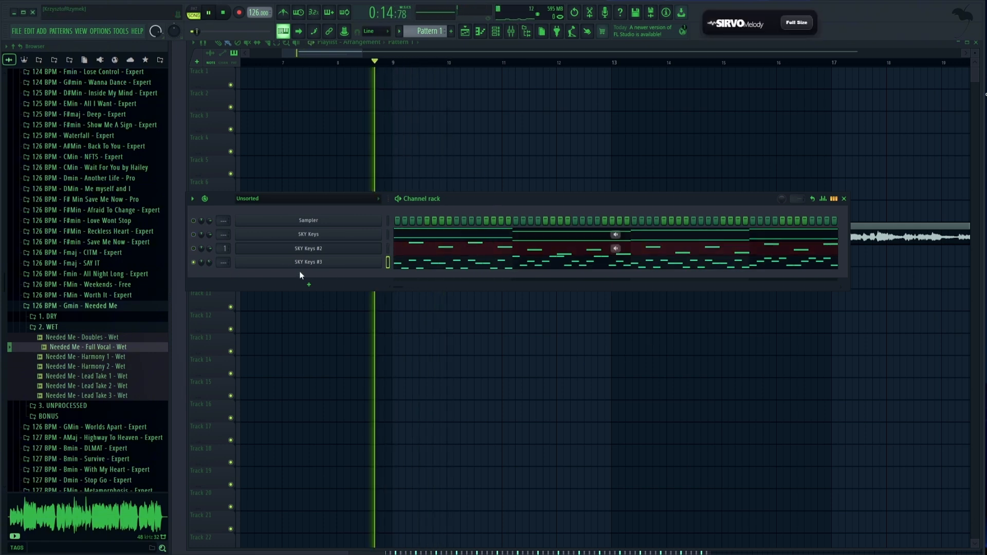
{"action": "left_click", "coordinate": [423, 267]}
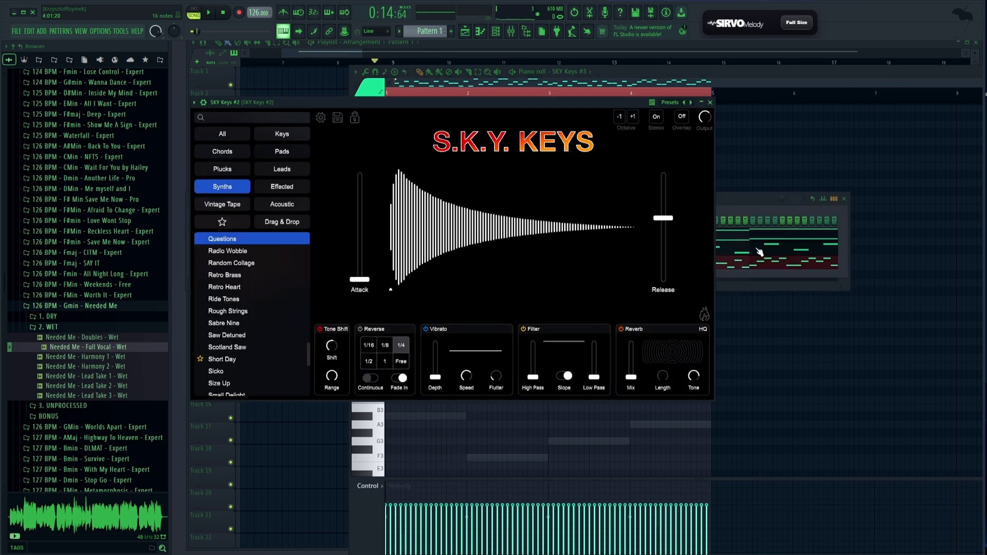
Play the arrangement, lower the SKY Keys #2 channel volume to 46% and select all of its notes in the piano roll
{"action": "left_click", "coordinate": [759, 252]}
{"action": "key", "text": "space"}
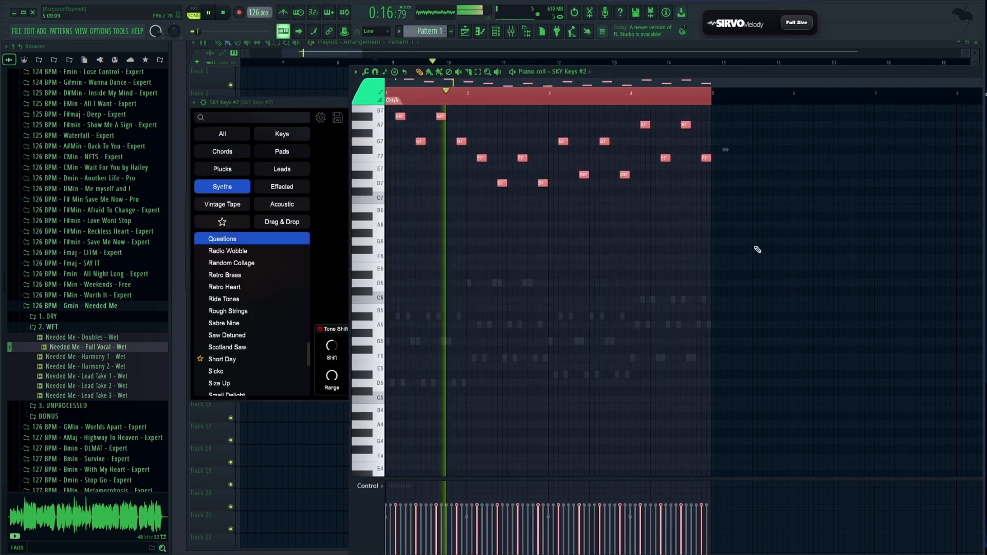
{"action": "left_click", "coordinate": [511, 31]}
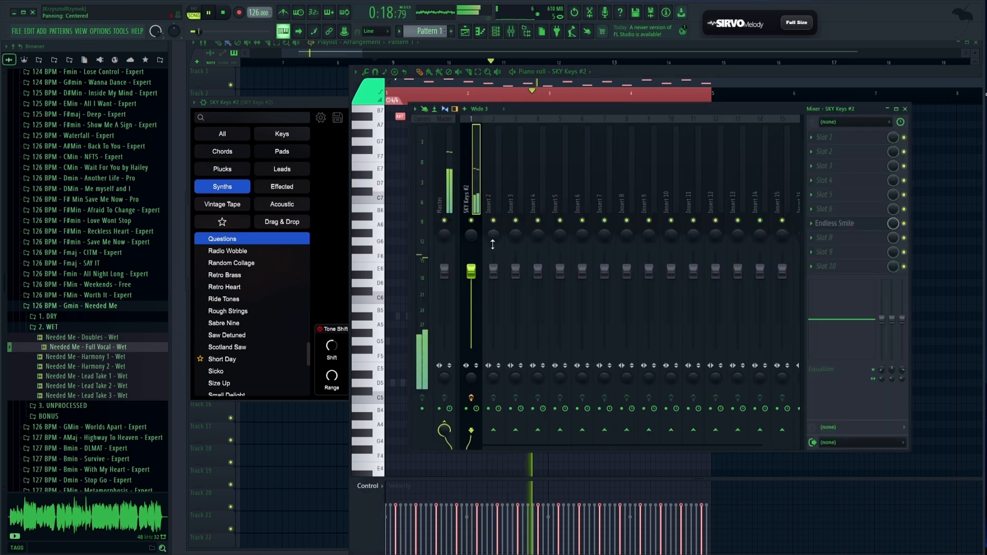
{"action": "left_click", "coordinate": [496, 31]}
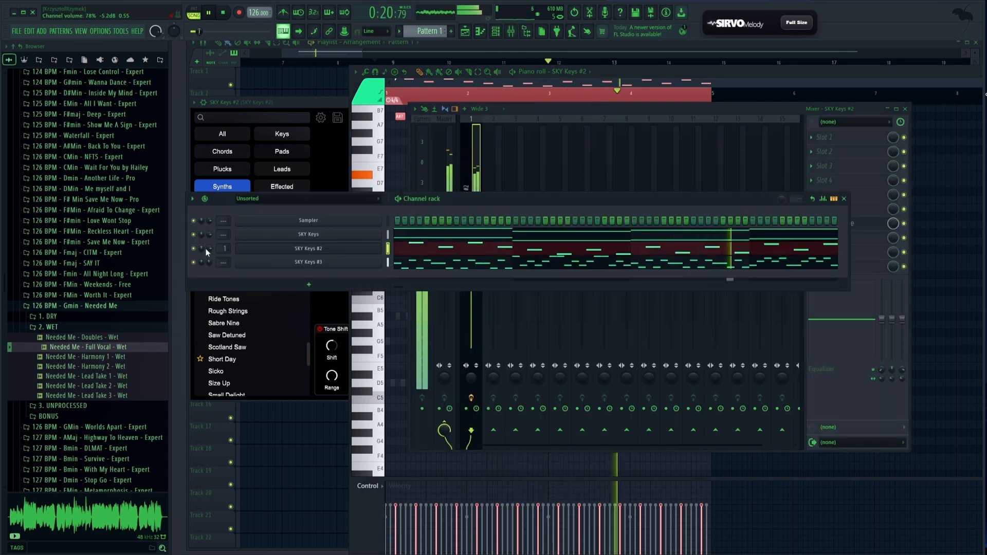
{"action": "left_click_drag", "start_coordinate": [209, 249], "coordinate": [208, 246]}
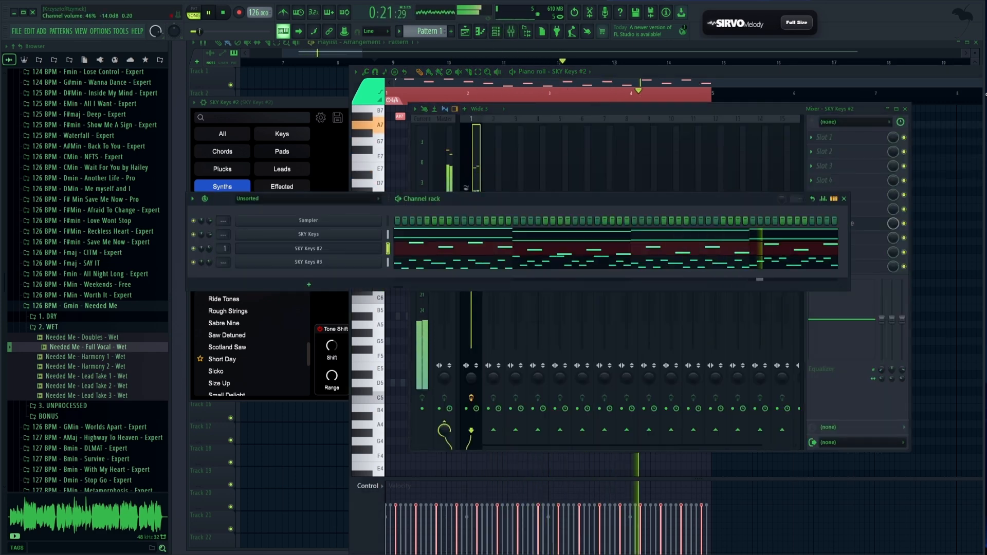
{"action": "left_click", "coordinate": [439, 248]}
{"action": "key", "text": "ctrl+a"}
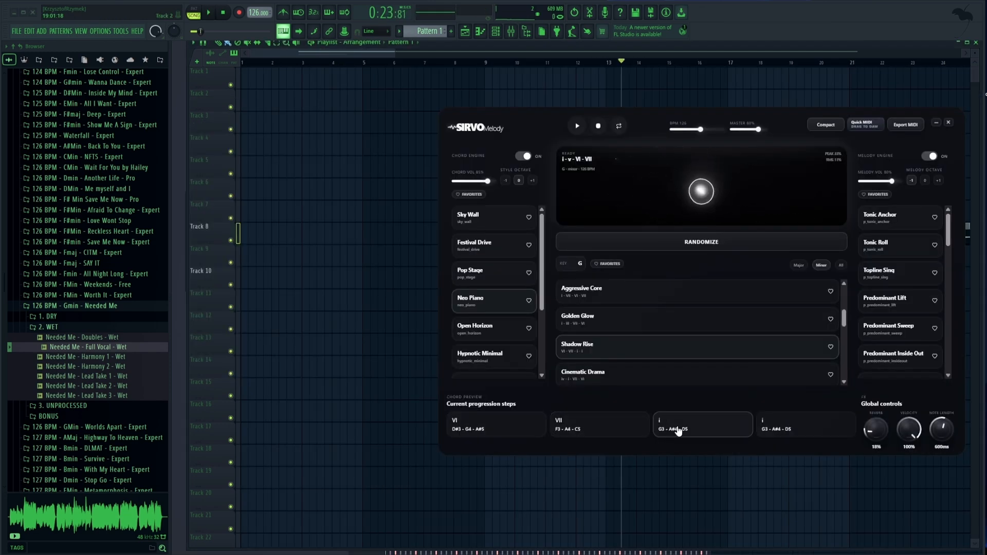
Choose the Hypnotic Minimal style for the Shadow Rise progression and place its MIDI as Pattern 2 on Track 10 at bar 17
{"action": "scroll", "coordinate": [612, 361], "scroll_direction": "down", "scroll_amount": 2}
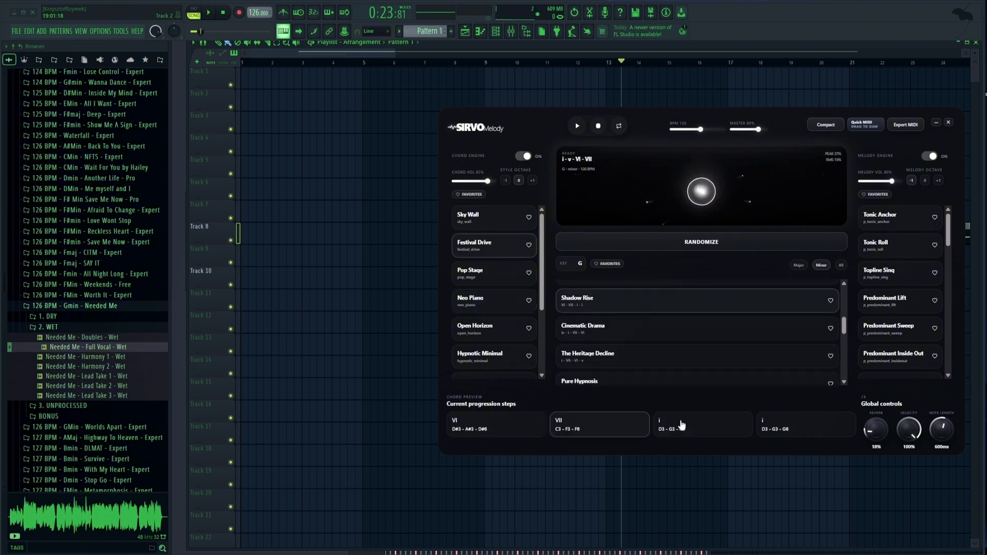
{"action": "left_click", "coordinate": [478, 360]}
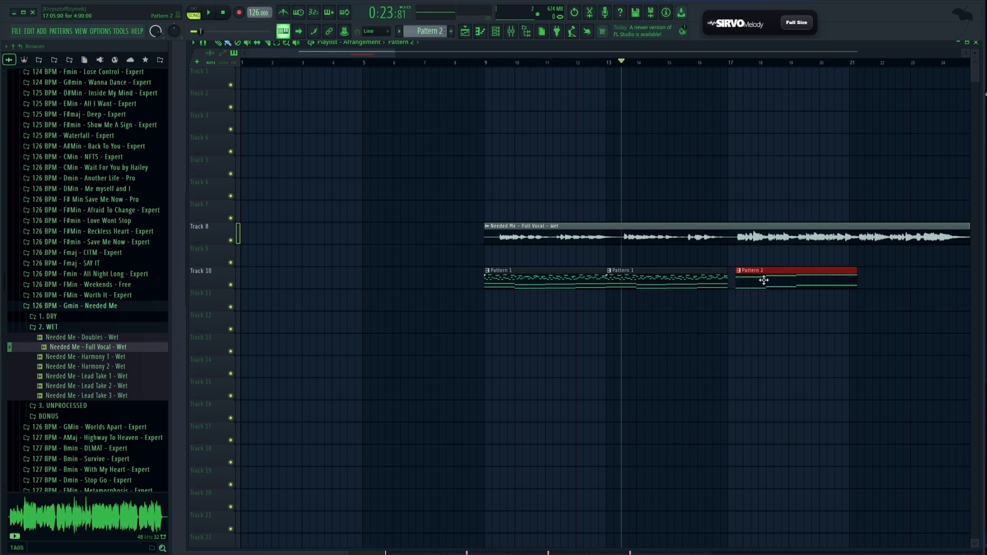
{"action": "left_click_drag", "start_coordinate": [773, 323], "coordinate": [657, 280]}
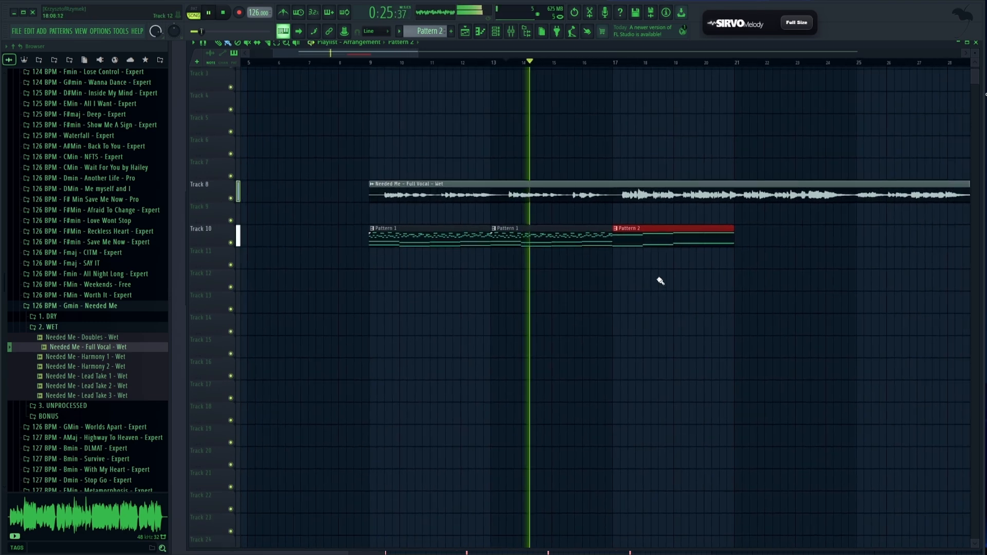
{"action": "scroll", "coordinate": [616, 81], "scroll_direction": "up", "scroll_amount": 5}
{"action": "key", "text": "space"}
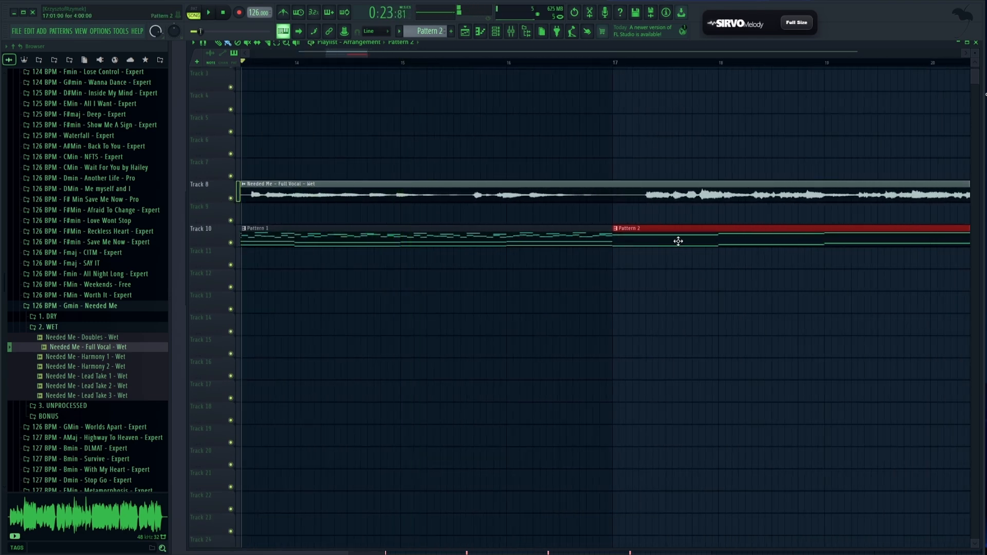
Open Pattern 2 in the piano roll, shorten its first chord to a short stab and copy the stab right behind it
{"action": "double_click", "coordinate": [679, 238]}
{"action": "right_click", "coordinate": [400, 346], "text": "alt"}
{"action": "right_click", "coordinate": [494, 353], "text": "alt"}
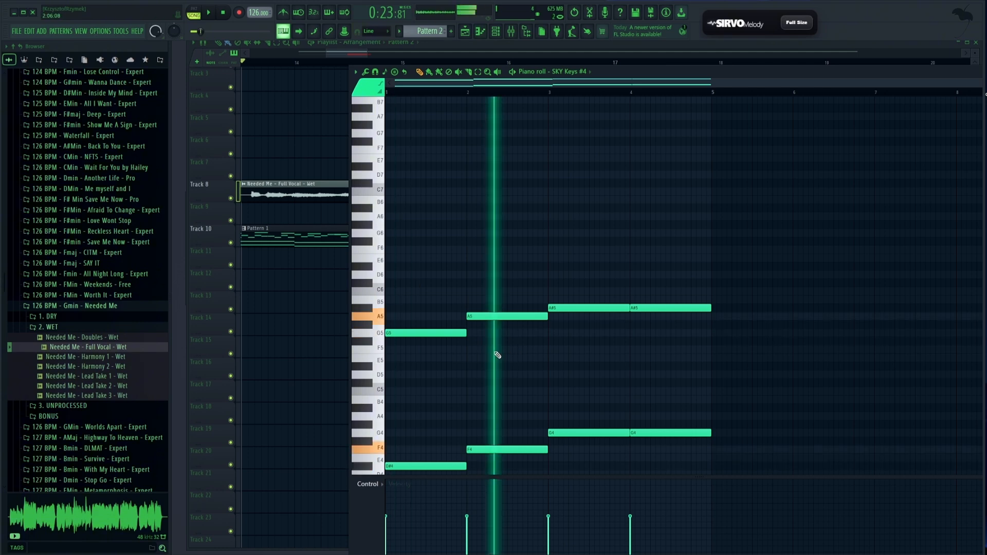
{"action": "right_click", "coordinate": [573, 355], "text": "alt"}
{"action": "scroll", "coordinate": [494, 329], "scroll_direction": "down", "scroll_amount": 3}
{"action": "left_click_drag", "start_coordinate": [465, 392], "coordinate": [395, 391]}
{"action": "left_click_drag", "start_coordinate": [390, 391], "coordinate": [406, 391]}
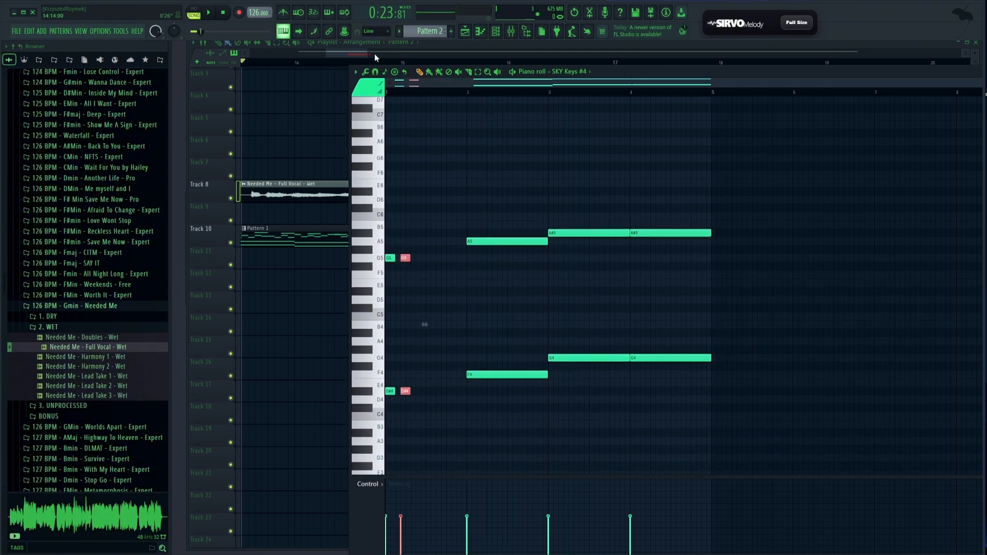
Play Pattern 2 in pattern mode while shortening the second and third chords to stabs and moving them earlier into the rhythm
{"action": "left_click", "coordinate": [194, 12]}
{"action": "key", "text": "space"}
{"action": "left_click_drag", "start_coordinate": [480, 375], "coordinate": [426, 374]}
{"action": "left_click_drag", "start_coordinate": [419, 375], "coordinate": [433, 375]}
{"action": "left_click_drag", "start_coordinate": [567, 358], "coordinate": [465, 359]}
{"action": "left_click_drag", "start_coordinate": [527, 358], "coordinate": [456, 358]}
{"action": "left_click_drag", "start_coordinate": [450, 358], "coordinate": [522, 364]}
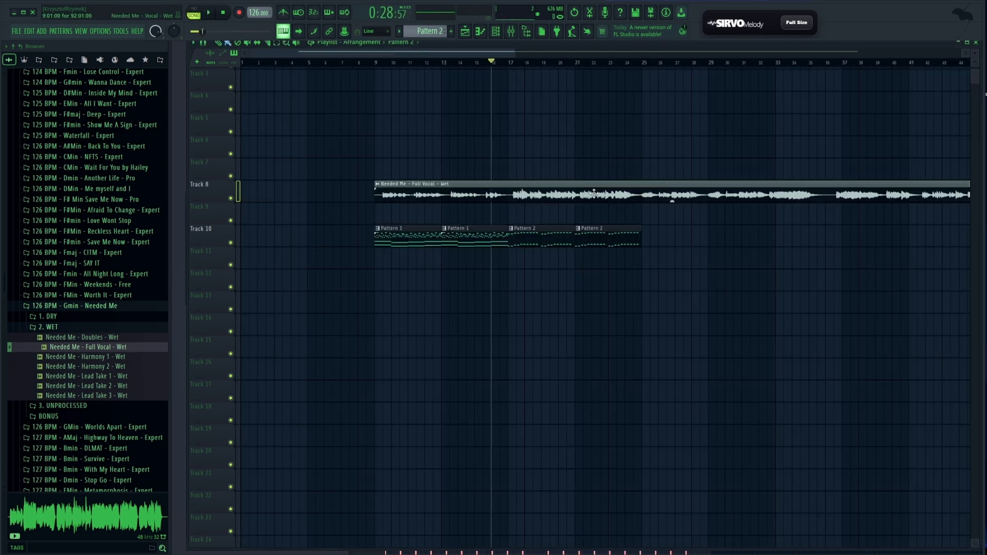
Choose the Stapler pluck preset in SKY Keys #4 for Pattern 2 and listen to it in the arrangement around bar 17
{"action": "double_click", "coordinate": [539, 232]}
{"action": "left_click", "coordinate": [521, 34]}
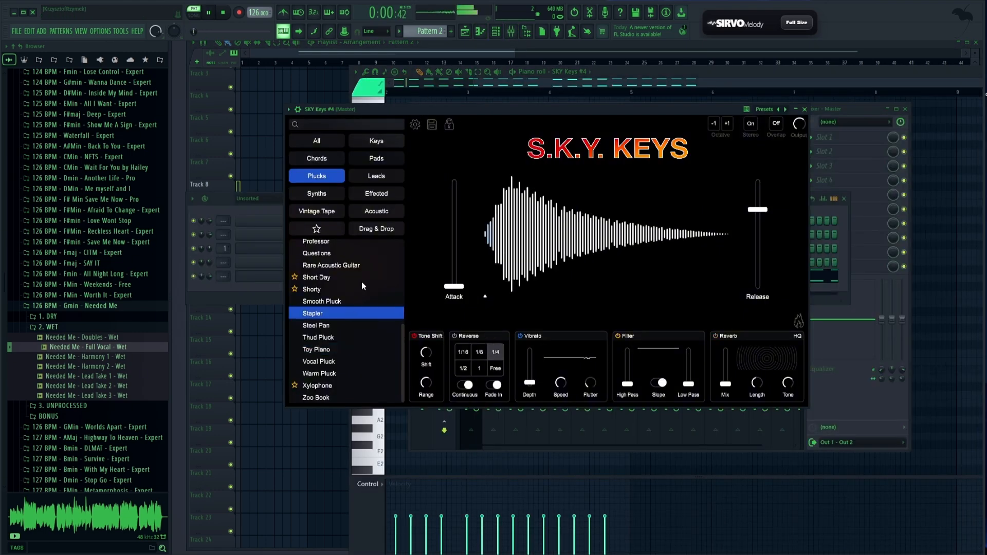
{"action": "left_click", "coordinate": [805, 109]}
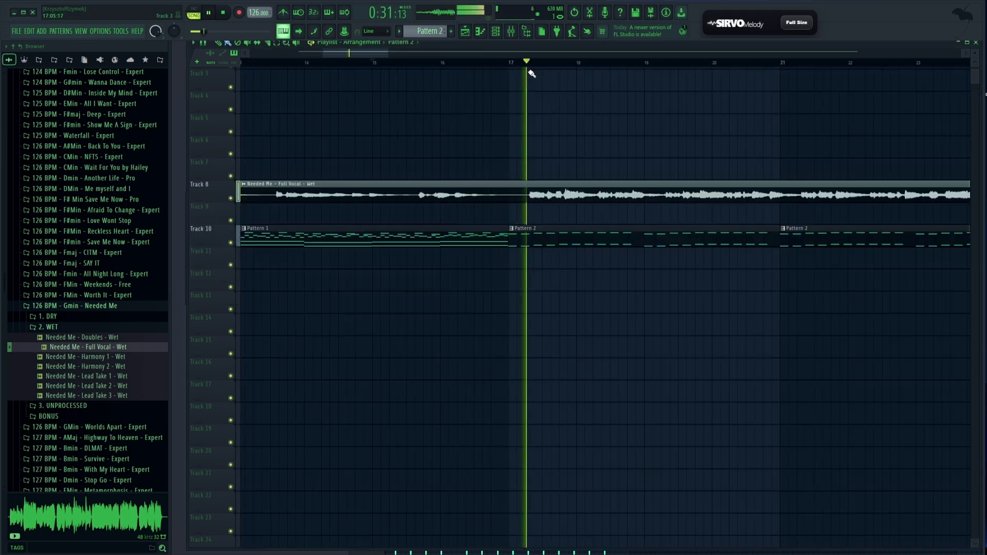
{"action": "mouse_move", "coordinate": [634, 119]}
{"action": "left_mouse_down"}
{"action": "mouse_move", "coordinate": [366, 134]}
{"action": "mouse_move", "coordinate": [804, 141]}
{"action": "left_mouse_up"}
{"action": "key", "text": "space"}
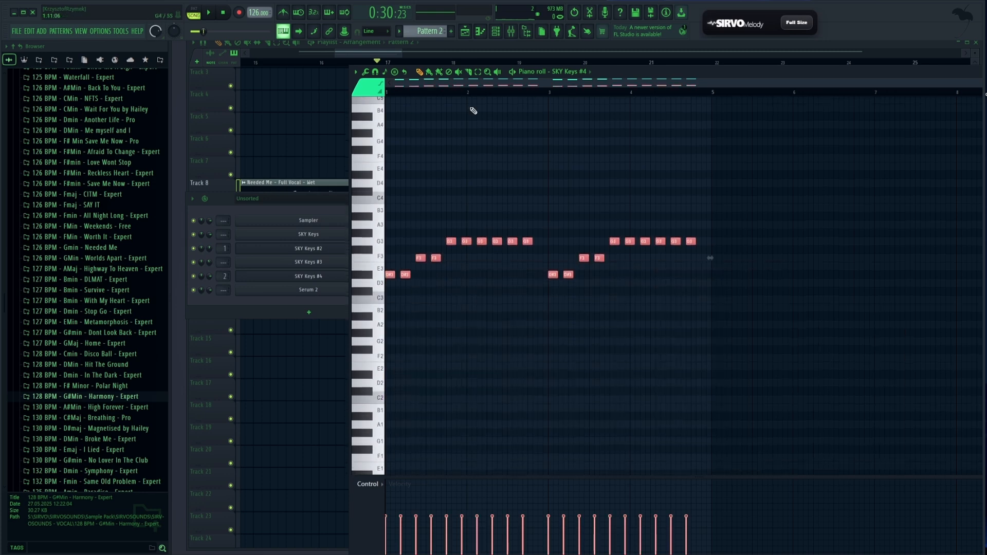
Open the Serum 2 channel's piano roll for Pattern 2, return to the playlist and play the arrangement
{"action": "left_click", "coordinate": [495, 32]}
{"action": "right_click", "coordinate": [376, 292]}
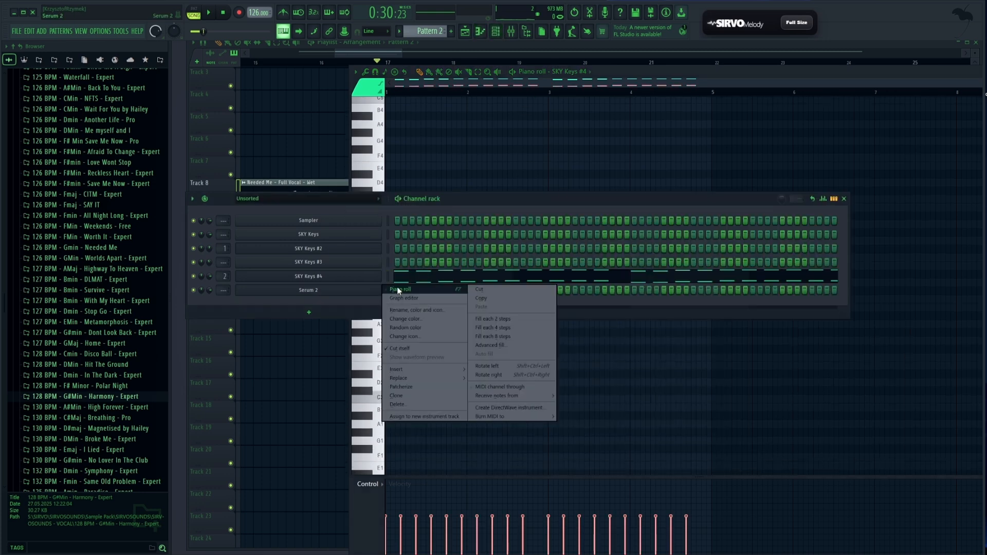
{"action": "left_click", "coordinate": [398, 291]}
{"action": "key", "text": "F5"}
{"action": "key", "text": "space"}
{"action": "key", "text": "F6"}
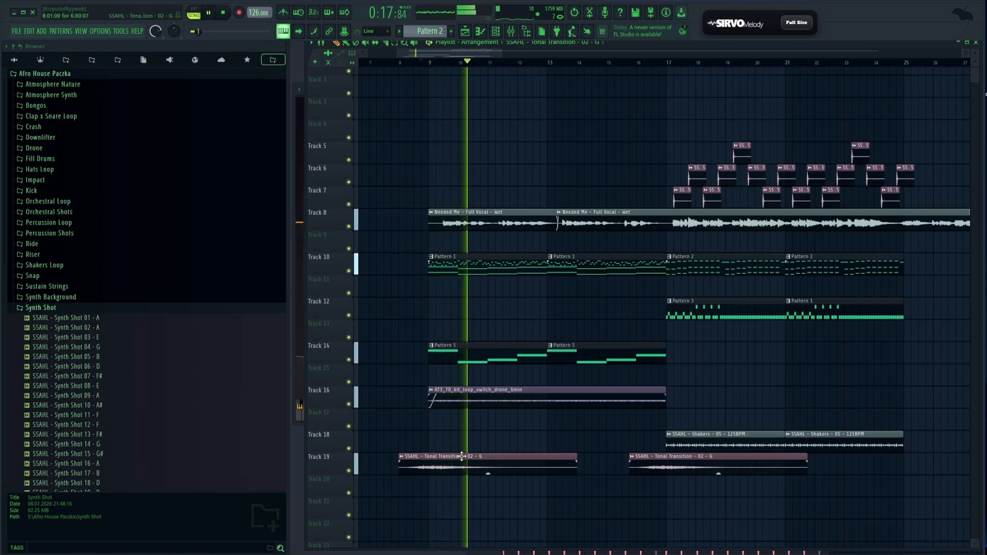
Check the sample settings of the first Tonal Transition clip on Track 19, close them and listen through the arrangement
{"action": "double_click", "coordinate": [464, 464]}
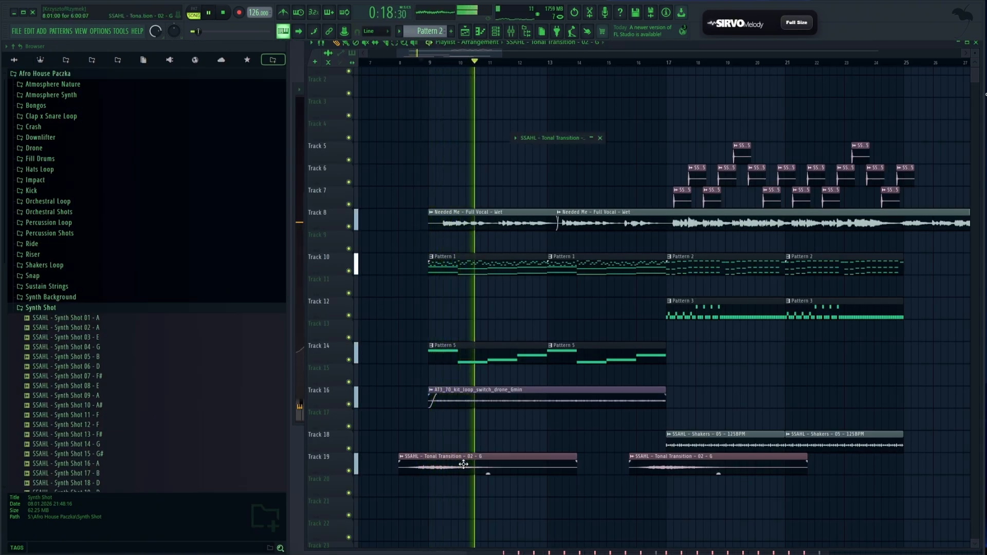
{"action": "left_click", "coordinate": [592, 138]}
{"action": "left_click", "coordinate": [599, 138]}
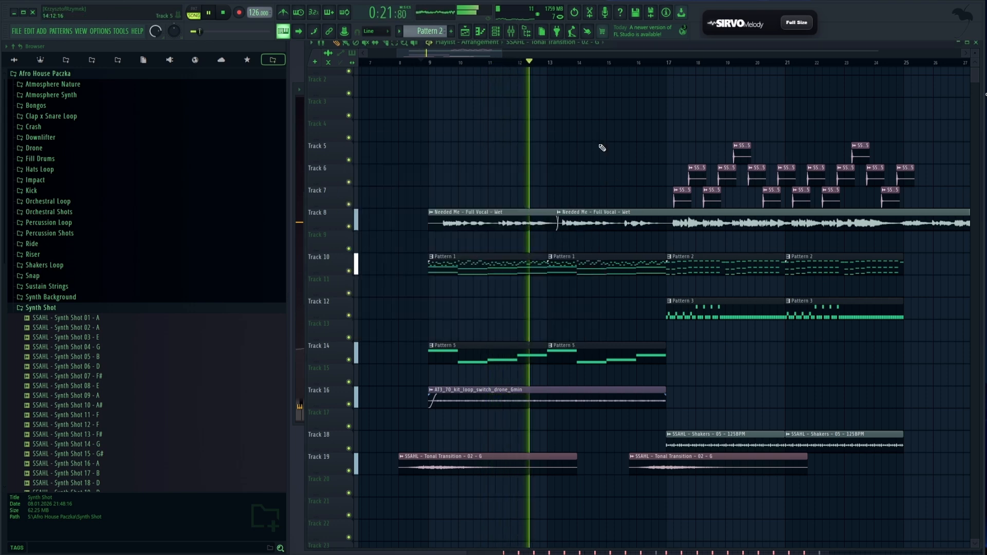
{"action": "mouse_move", "coordinate": [616, 320]}
{"action": "left_mouse_down"}
{"action": "mouse_move", "coordinate": [531, 323]}
{"action": "mouse_move", "coordinate": [609, 318]}
{"action": "left_mouse_up"}
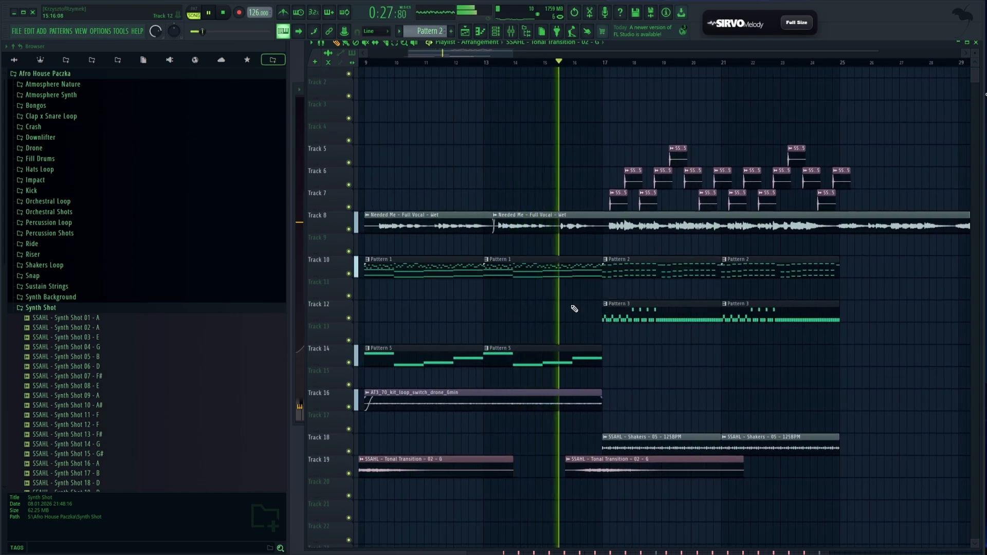
{"action": "left_click_drag", "start_coordinate": [569, 326], "coordinate": [611, 350]}
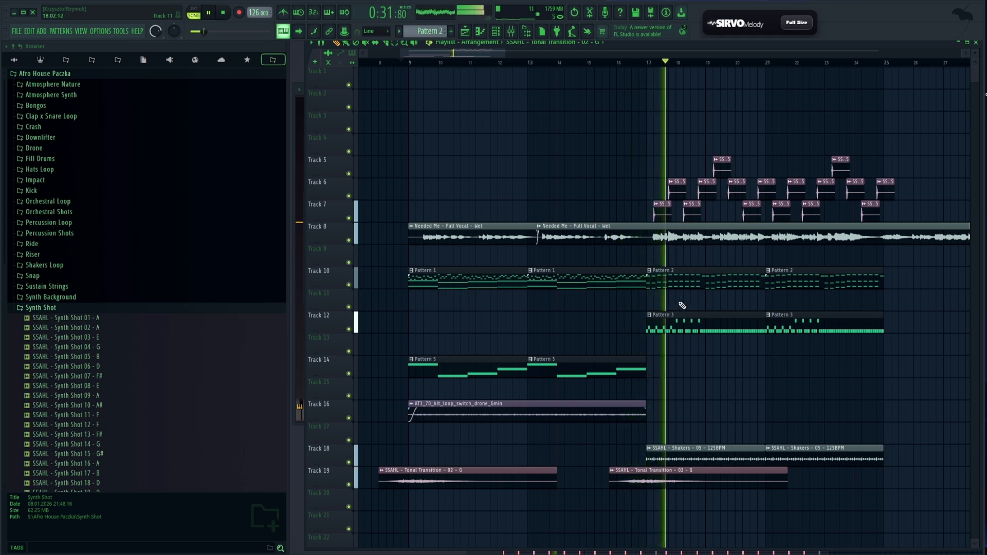
{"action": "left_click_drag", "start_coordinate": [689, 300], "coordinate": [535, 312]}
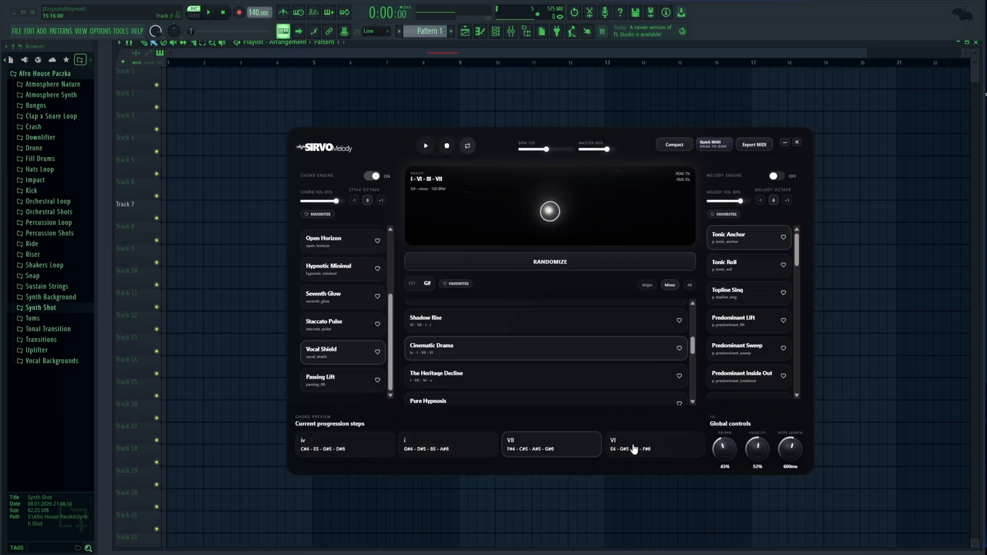
Randomize the SIRVO Melody progression several times during the preview and set the velocity to 66%
{"action": "scroll", "coordinate": [344, 282], "scroll_direction": "up", "scroll_amount": 4}
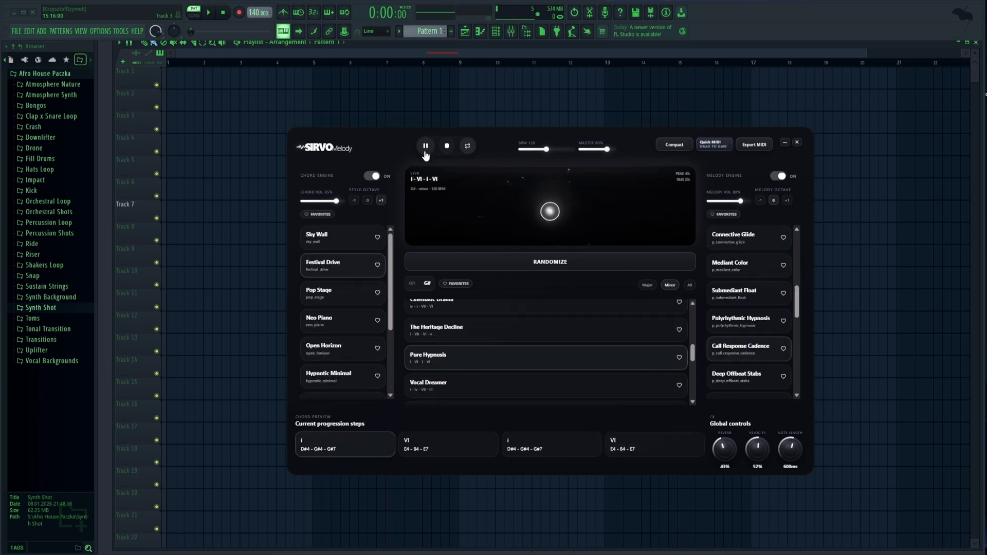
{"action": "left_click", "coordinate": [566, 264]}
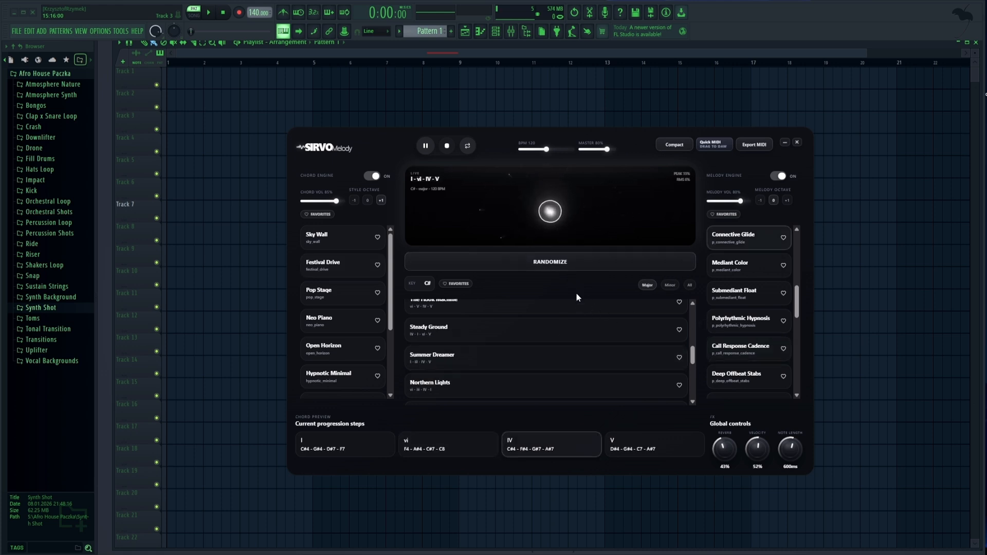
{"action": "left_click", "coordinate": [557, 264]}
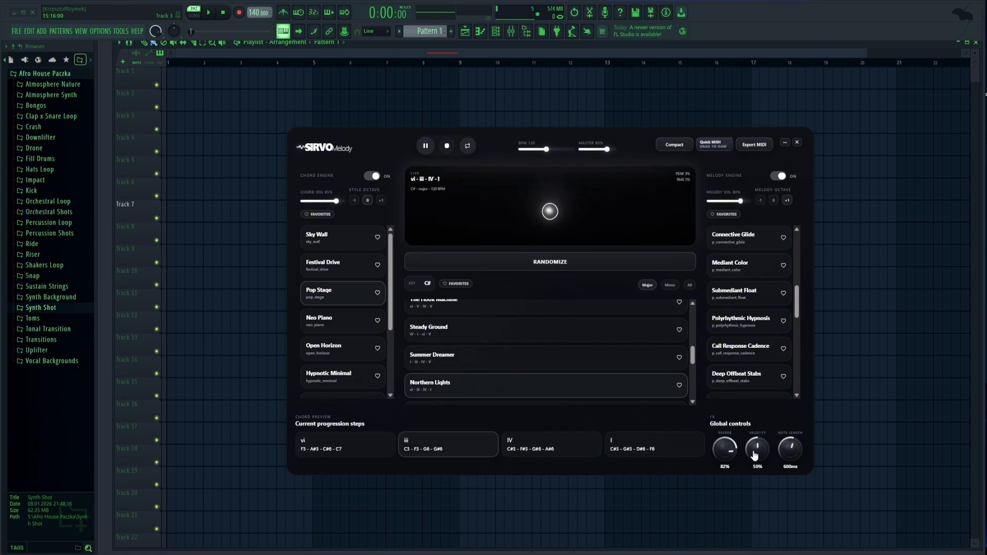
{"action": "left_click_drag", "start_coordinate": [754, 455], "coordinate": [754, 463]}
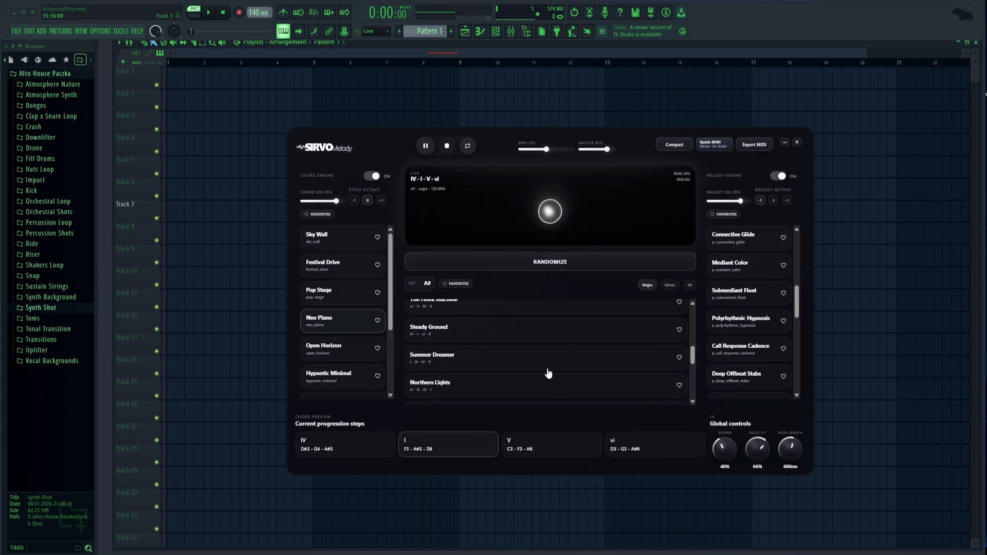
{"action": "left_click", "coordinate": [551, 262]}
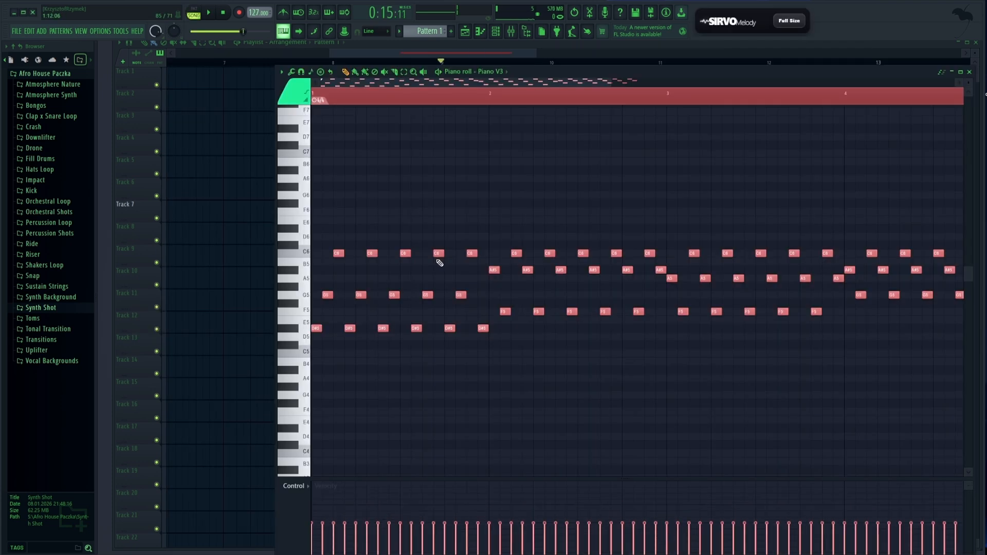
Play the arrangement from bar 9, open Pattern 2's piano roll and set up Serum 2 #2 with the PAD - 04 preset
{"action": "key", "text": "space"}
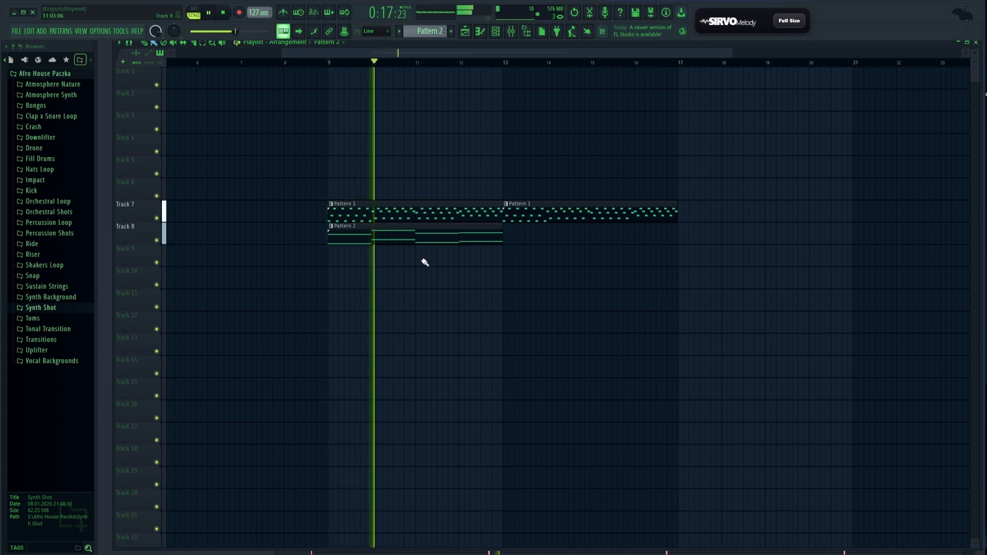
{"action": "double_click", "coordinate": [456, 236]}
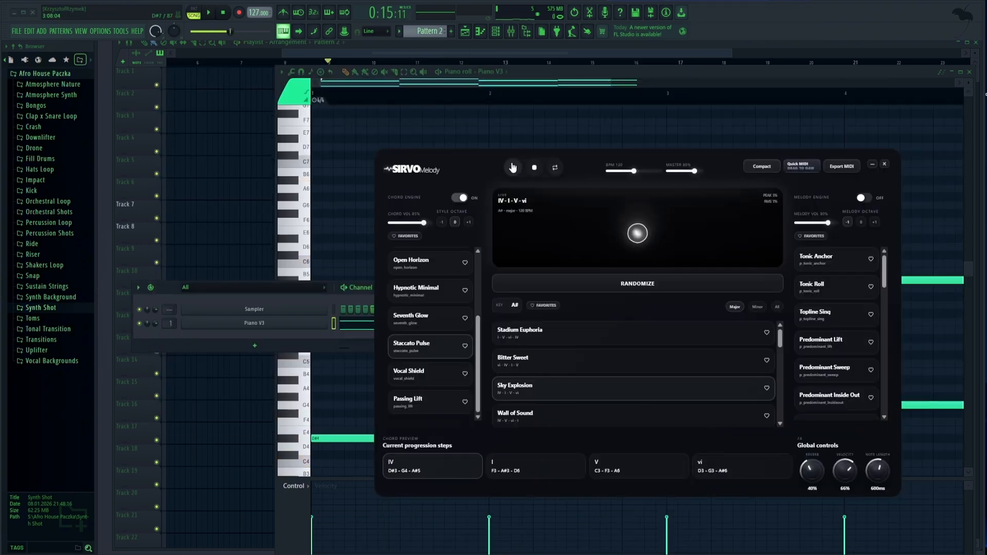
{"action": "left_click", "coordinate": [609, 404]}
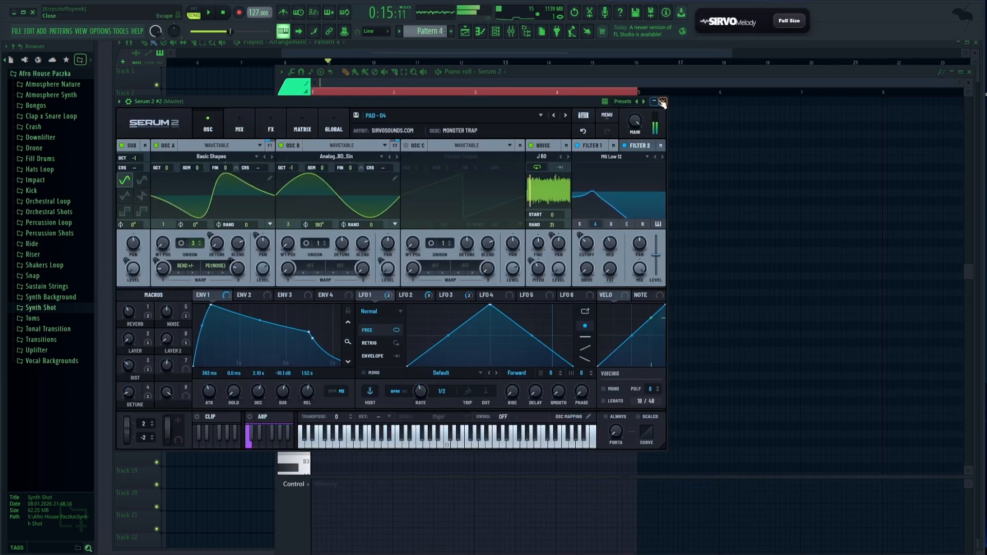
Close Serum 2 #2 and balance its mixer track against Piano V3, setting Serum 2 #2 to about -9.3 dB
{"action": "left_click", "coordinate": [663, 102]}
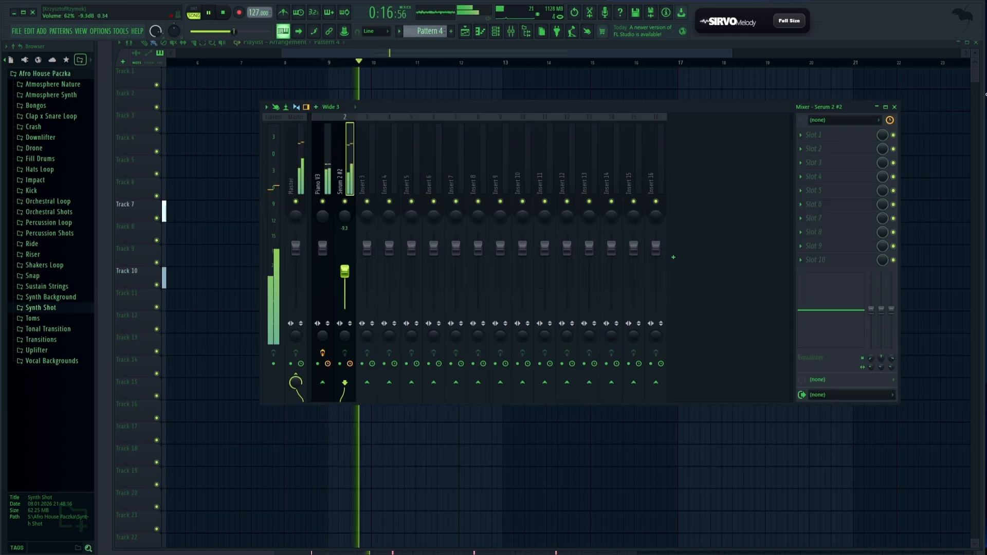
{"action": "left_click", "coordinate": [323, 249]}
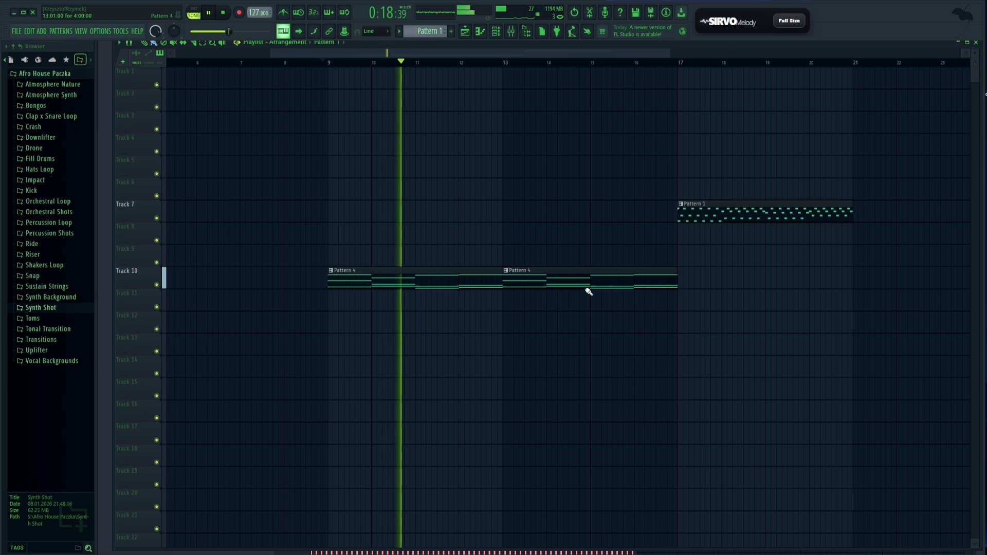
Open the Pattern 4 clip at bar 13 in the piano roll, stop playback and step through bass presets in Serum 2 #3
{"action": "left_click_drag", "start_coordinate": [552, 280], "coordinate": [882, 277]}
{"action": "double_click", "coordinate": [593, 280]}
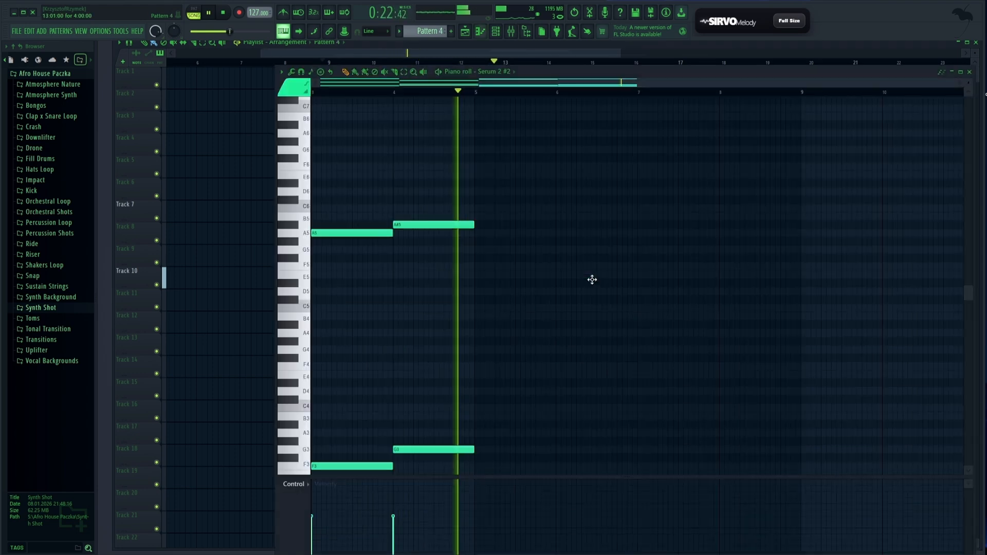
{"action": "key", "text": "space"}
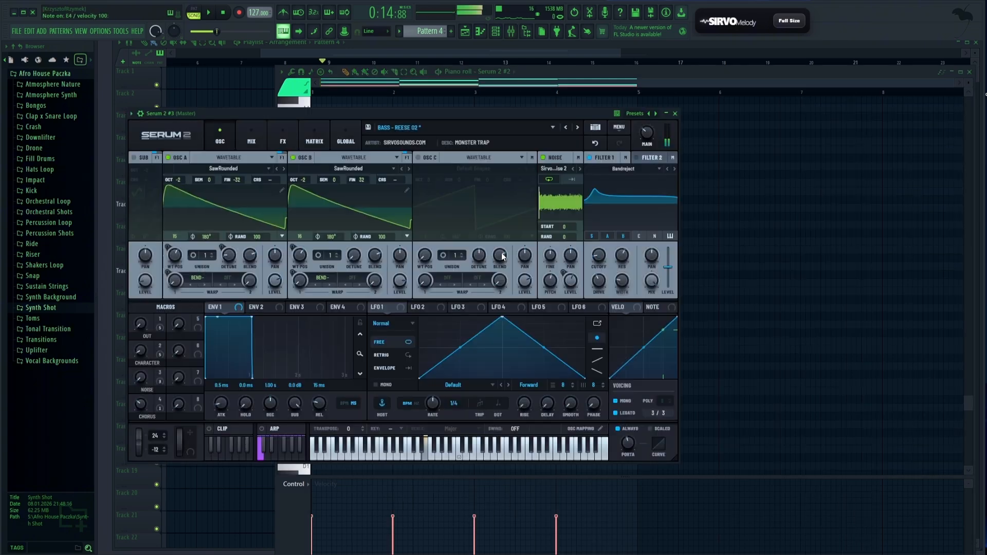
{"action": "left_click", "coordinate": [579, 128]}
{"action": "left_click", "coordinate": [578, 128]}
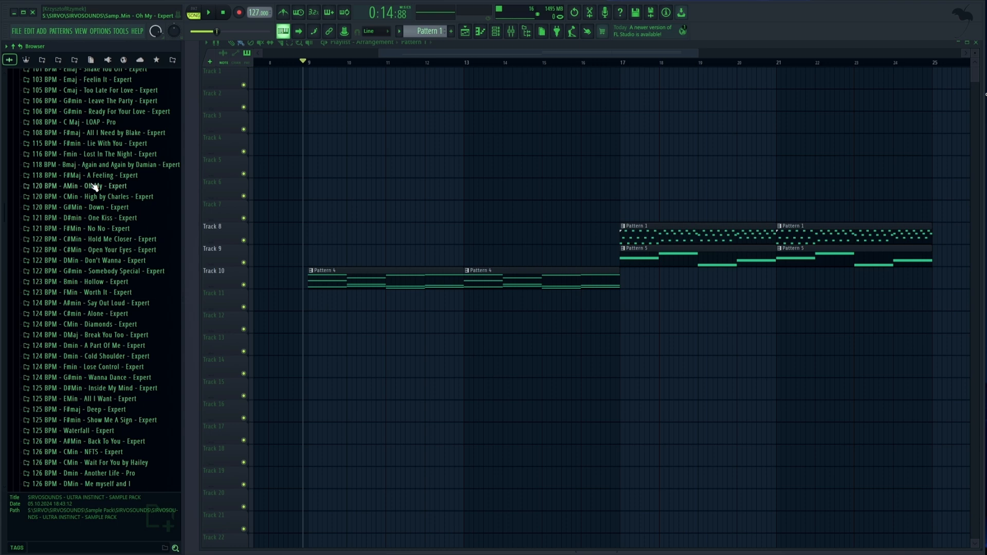
Place A Feeling - Full Vocal - Wet from the WET folder of 118 BPM - F#Maj - A Feeling - Expert on Track 6
{"action": "left_click", "coordinate": [92, 177]}
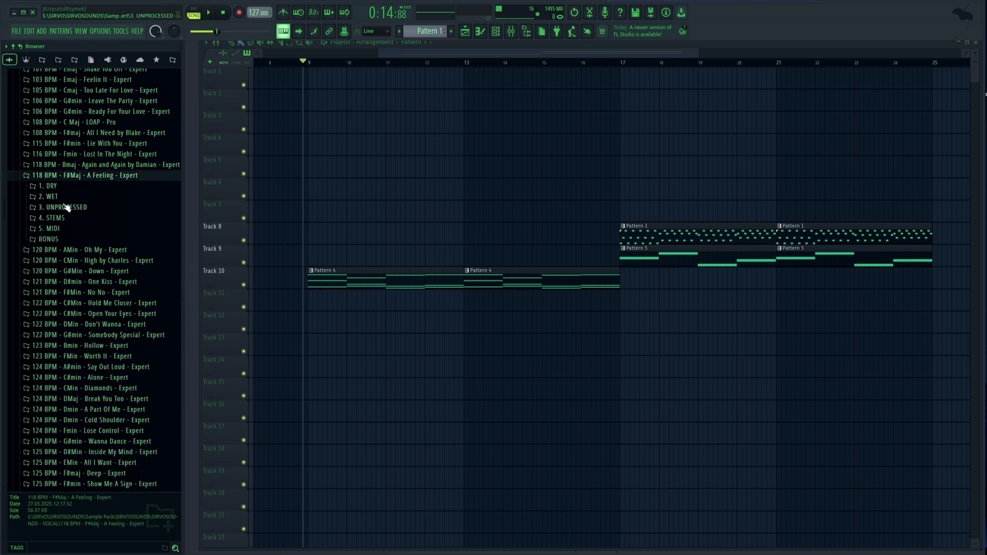
{"action": "left_click", "coordinate": [64, 197]}
{"action": "left_click_drag", "start_coordinate": [87, 240], "coordinate": [390, 188]}
Open the vocal clip's sample settings, start tempo detection for its time stretching and choose the Type in (BPM) option
{"action": "double_click", "coordinate": [390, 187]}
{"action": "right_click", "coordinate": [406, 176]}
{"action": "left_click", "coordinate": [421, 195]}
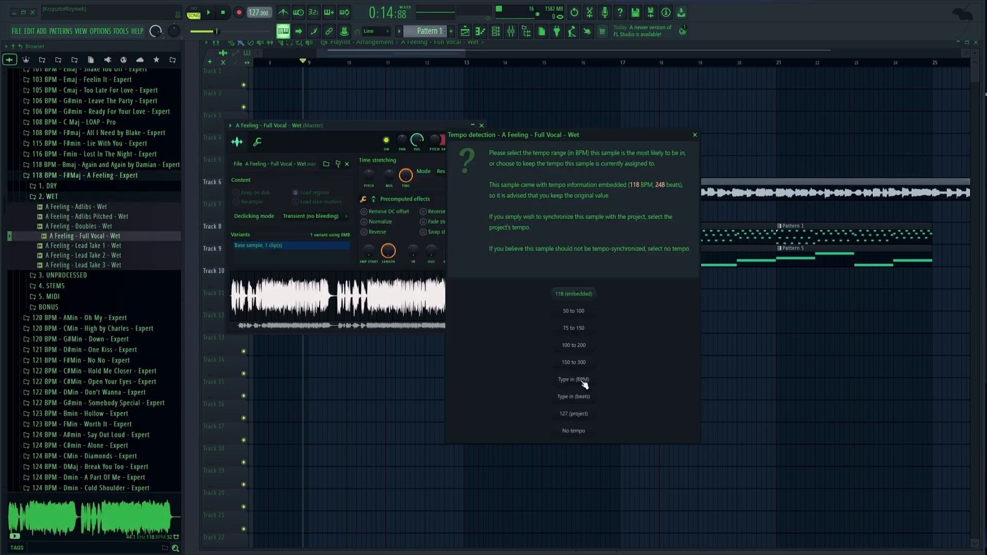
{"action": "left_click", "coordinate": [583, 382]}
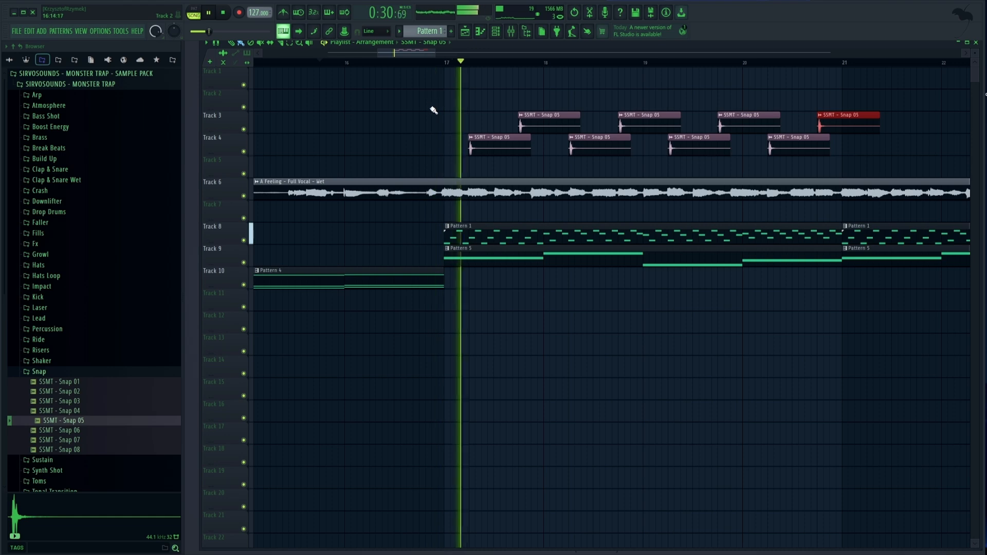
Set the SSMT - Snap 05 sample's channel volume to 50% and continue the snap clips after bar 21
{"action": "double_click", "coordinate": [488, 142]}
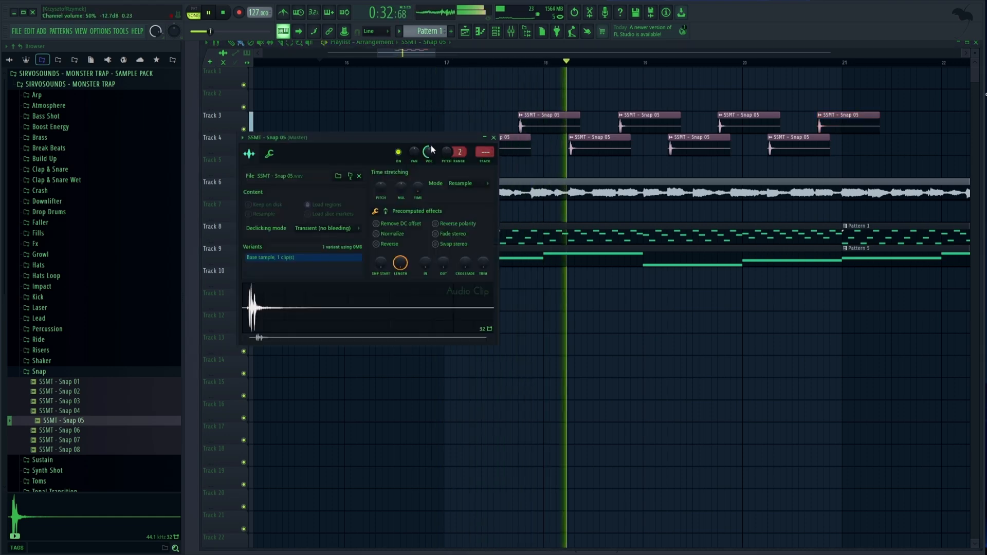
{"action": "scroll", "coordinate": [517, 61], "scroll_direction": "down", "scroll_amount": 5}
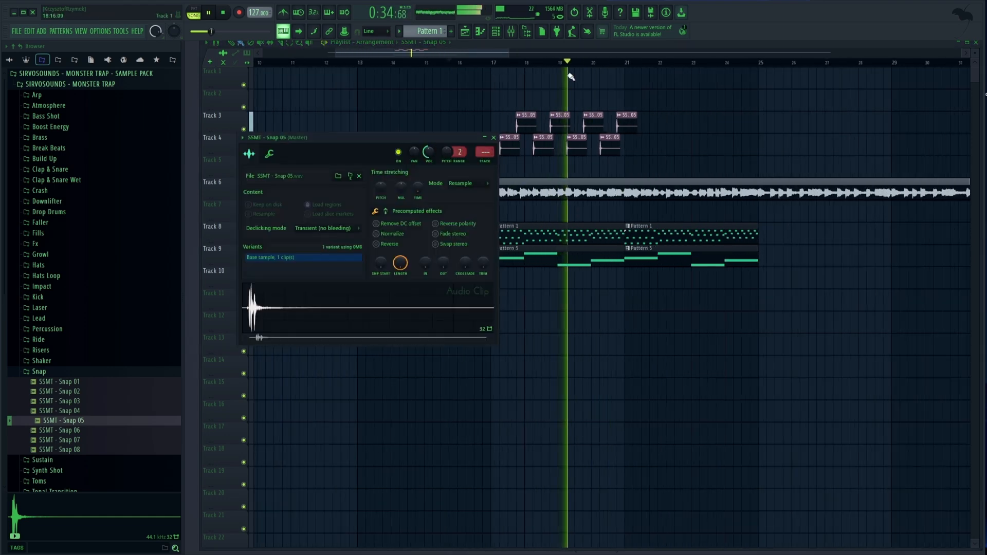
{"action": "left_click_drag", "start_coordinate": [686, 117], "coordinate": [650, 146]}
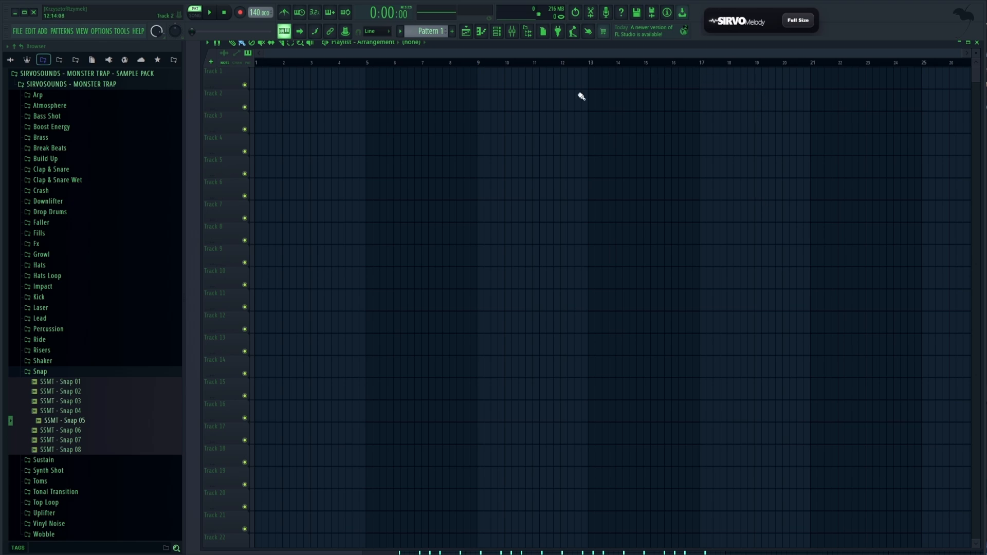
Switch SIRVO Melody to its full-size view and browse the chord progression list
{"action": "left_click", "coordinate": [792, 20]}
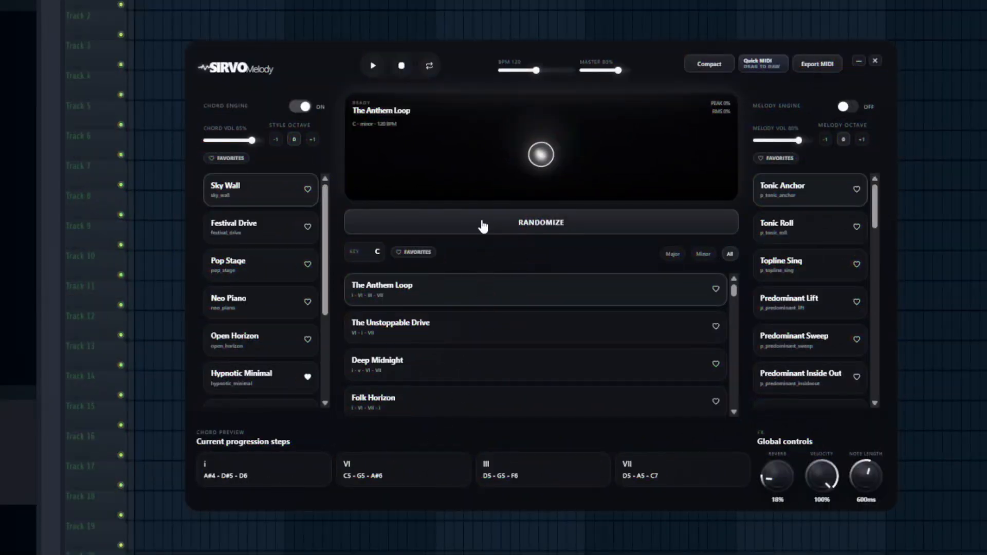
{"action": "scroll", "coordinate": [488, 331], "scroll_direction": "down", "scroll_amount": 5}
{"action": "scroll", "coordinate": [488, 339], "scroll_direction": "up", "scroll_amount": 5}
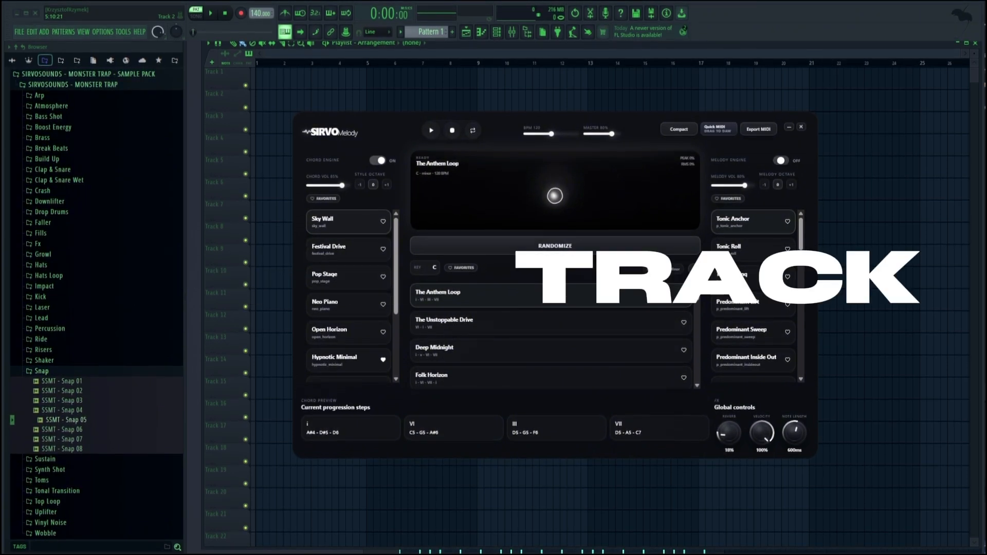
{"action": "scroll", "coordinate": [539, 317], "scroll_direction": "down", "scroll_amount": 1}
{"action": "scroll", "coordinate": [539, 318], "scroll_direction": "down", "scroll_amount": 3}
{"action": "scroll", "coordinate": [516, 362], "scroll_direction": "down", "scroll_amount": 4}
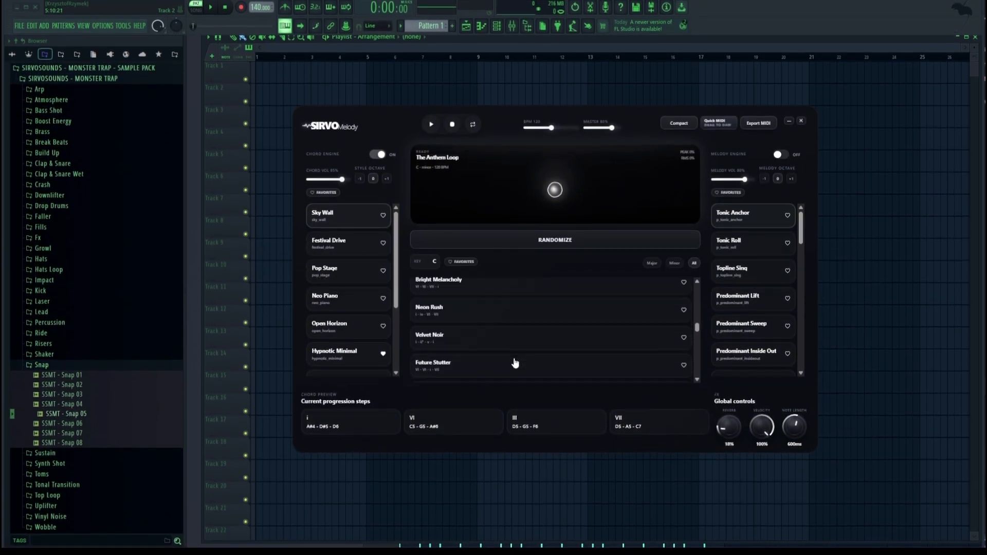